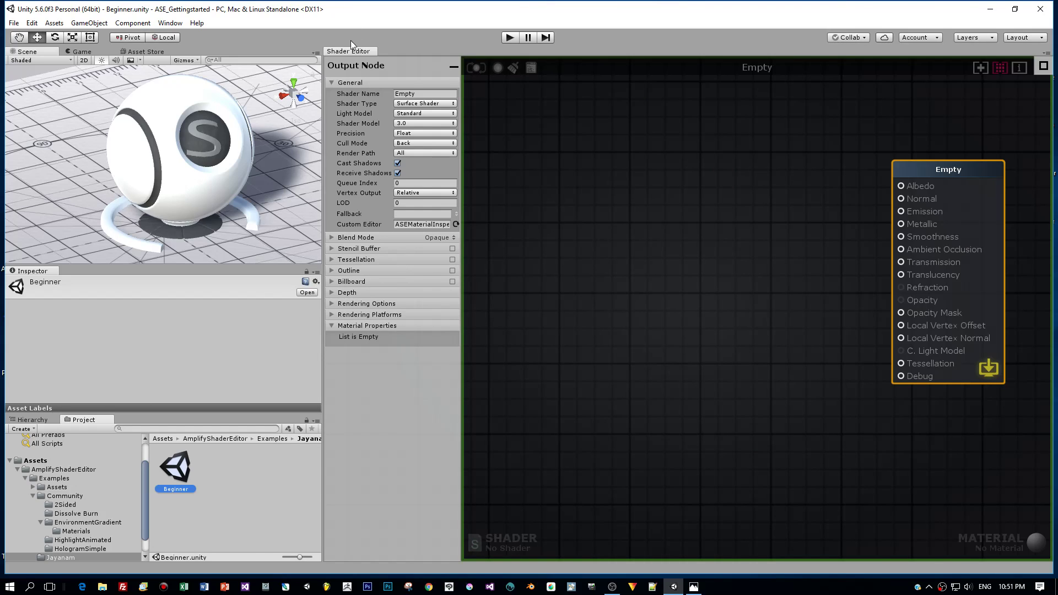
Open the Amplify Shader Editor canvas from the editor windows list
left_click(168, 23)
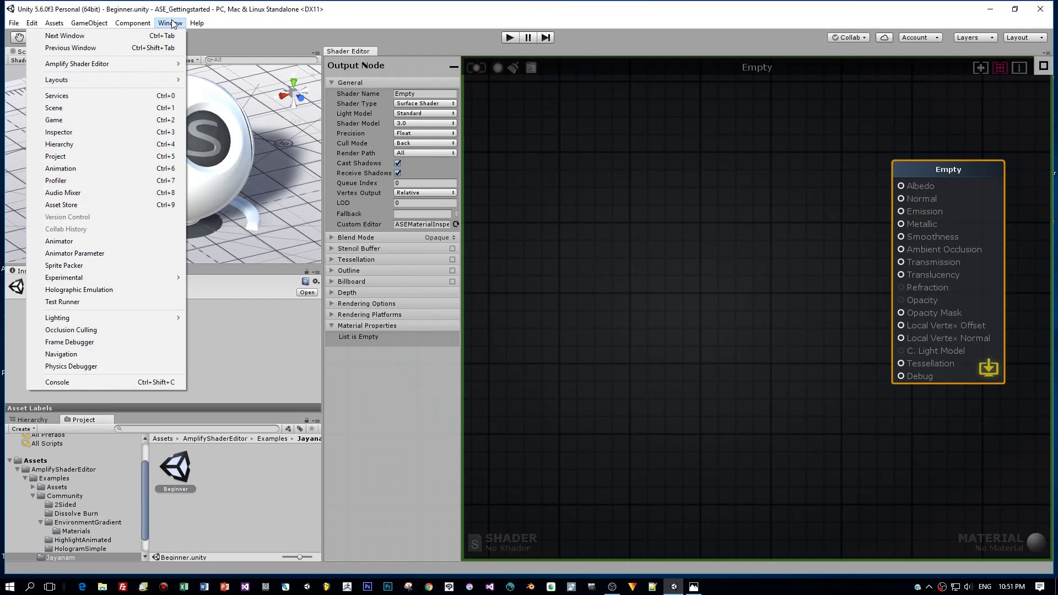
mouse_move(137, 66)
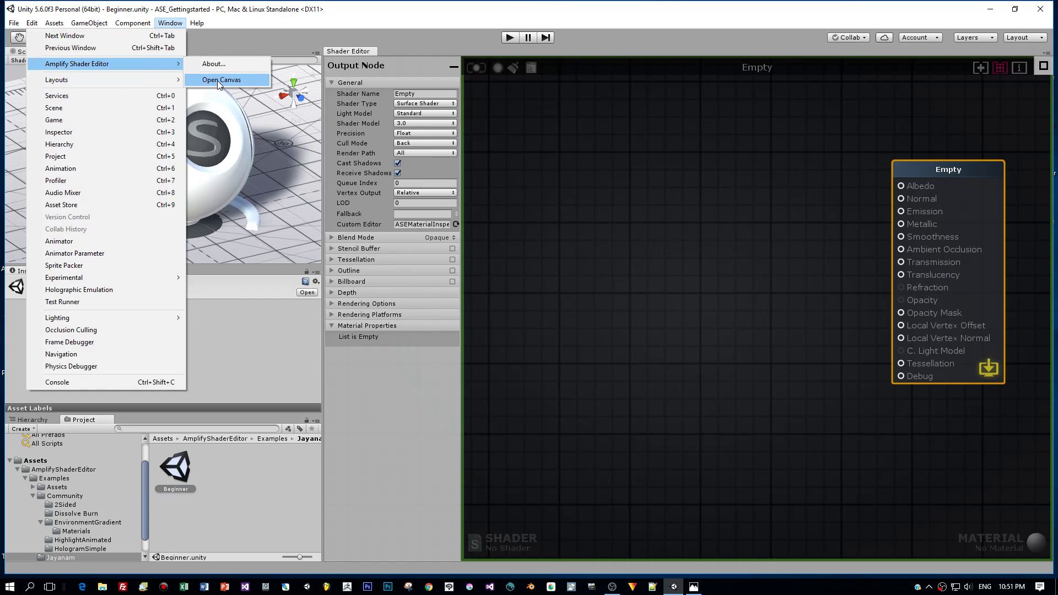
left_click(269, 38)
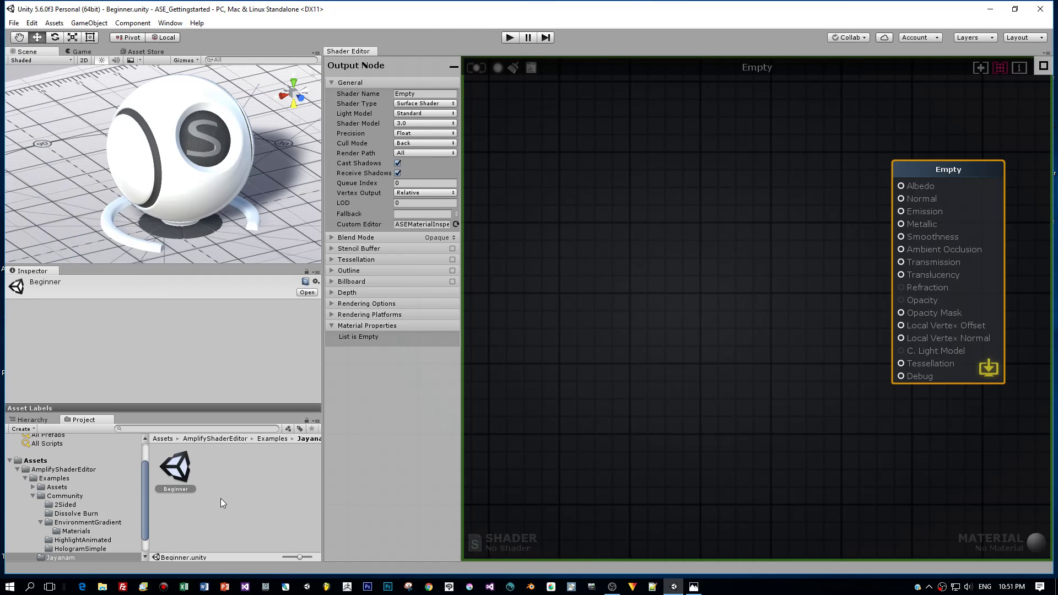
Create a new Amplify Surface Shader in the Jayanam folder and place its output node upper right
right_click(213, 469)
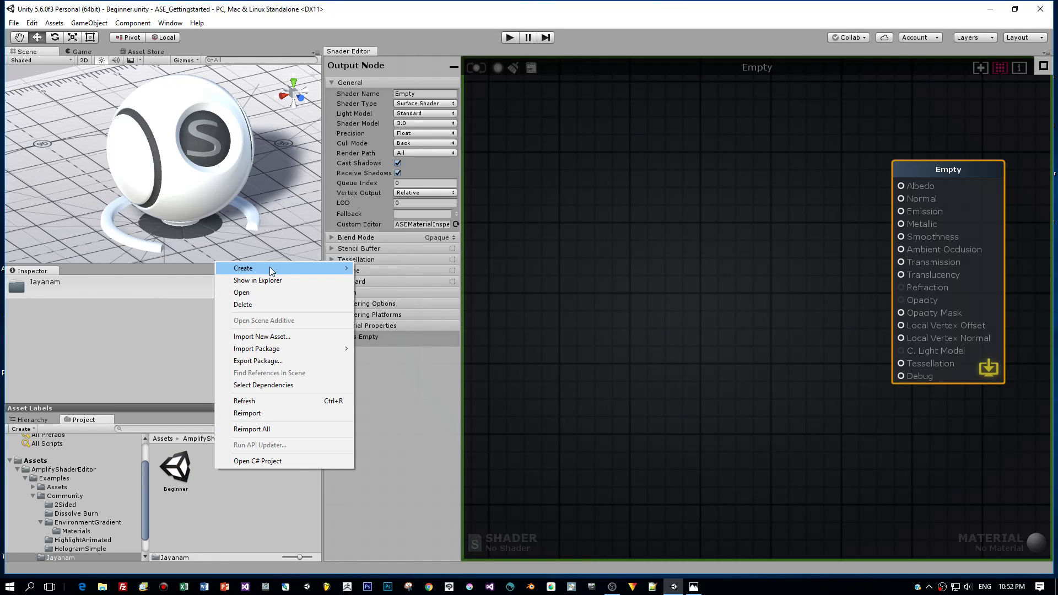
mouse_move(271, 271)
mouse_move(156, 306)
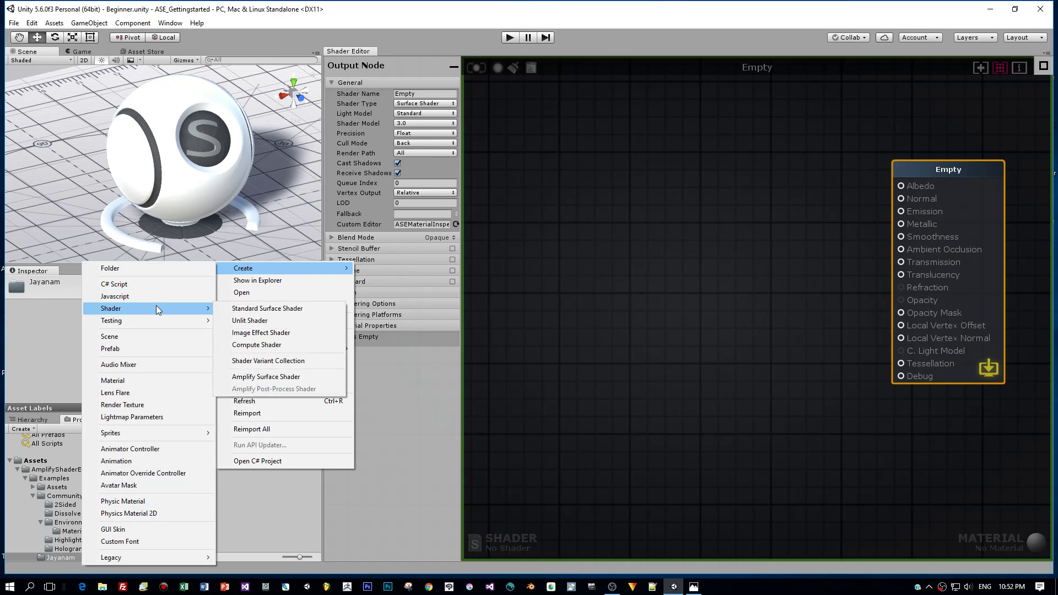
left_click(264, 377)
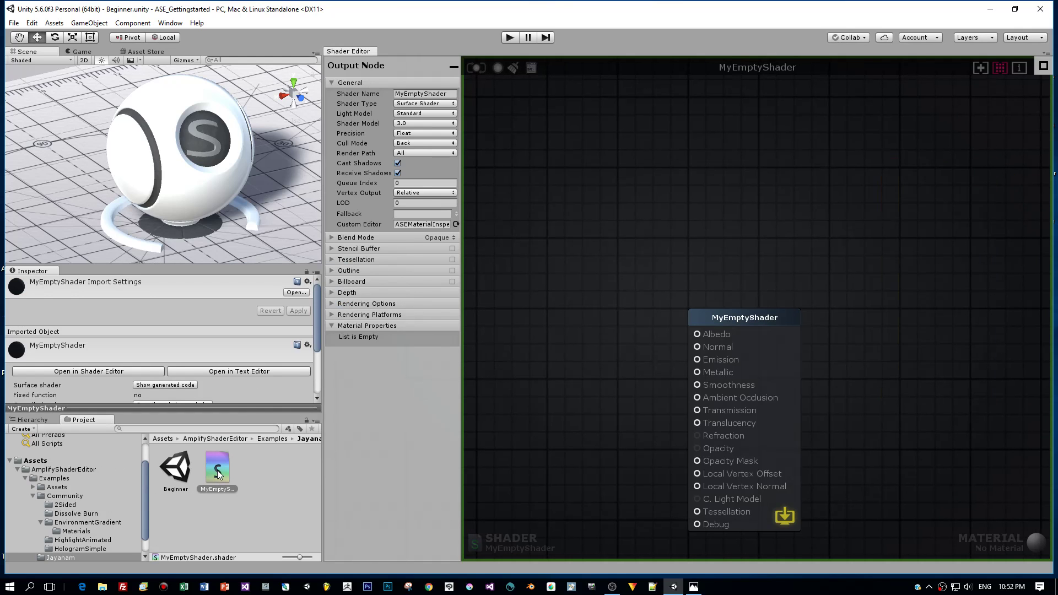
left_click(219, 474)
left_click_drag(738, 319, 942, 174)
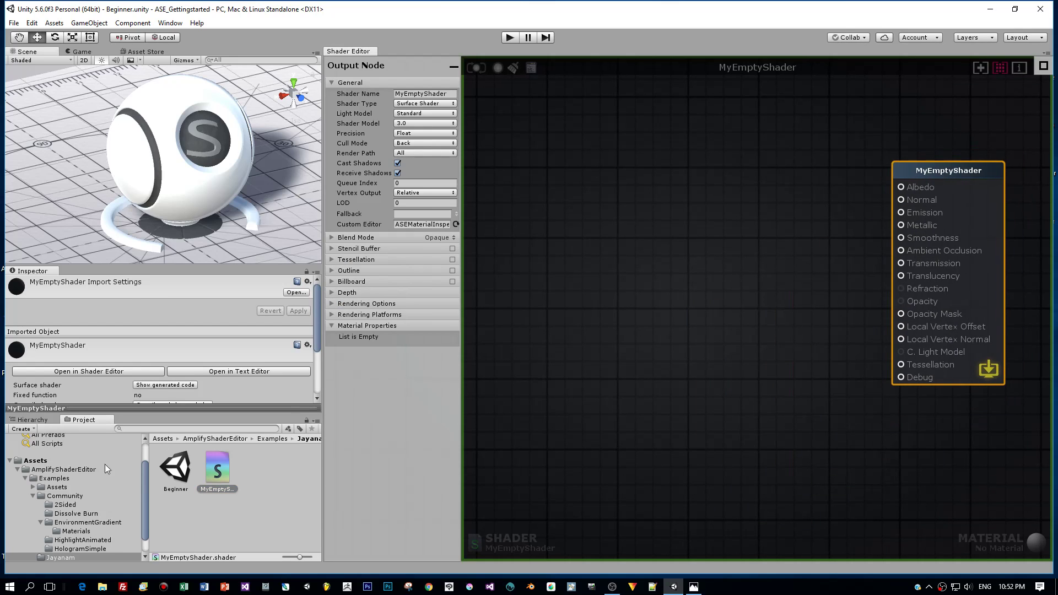
left_click(214, 477)
Confirm the asset name Texture_Overlay_Mask and set the shader name to JNMShaders/Texture_Overlay_Mask
key("Return")
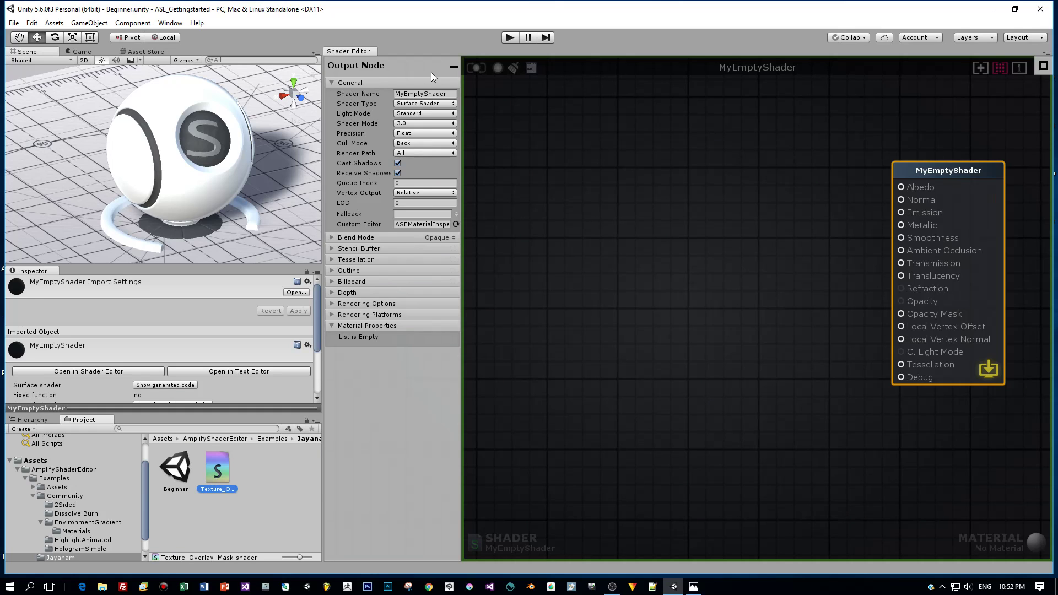
key("F2")
key("ctrl+c")
left_click(416, 93)
type("JNMS")
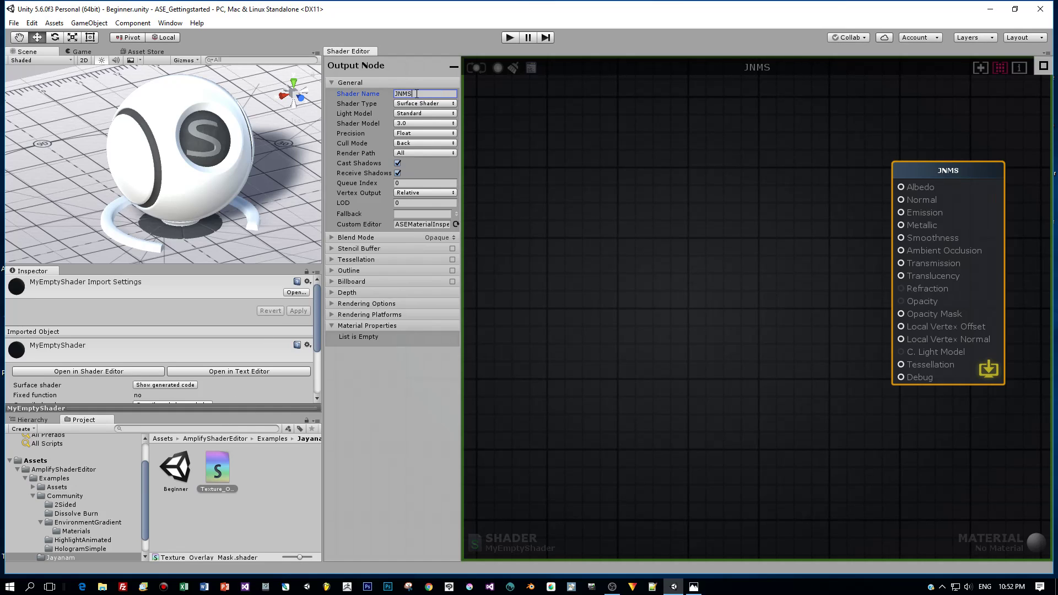
type("haders")
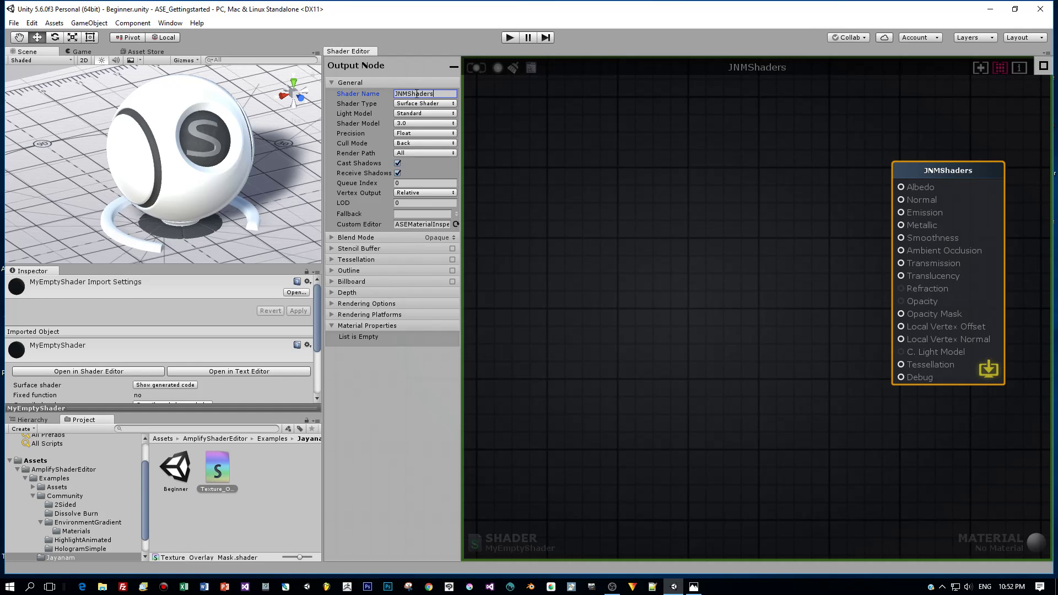
type("/")
key("ctrl+v")
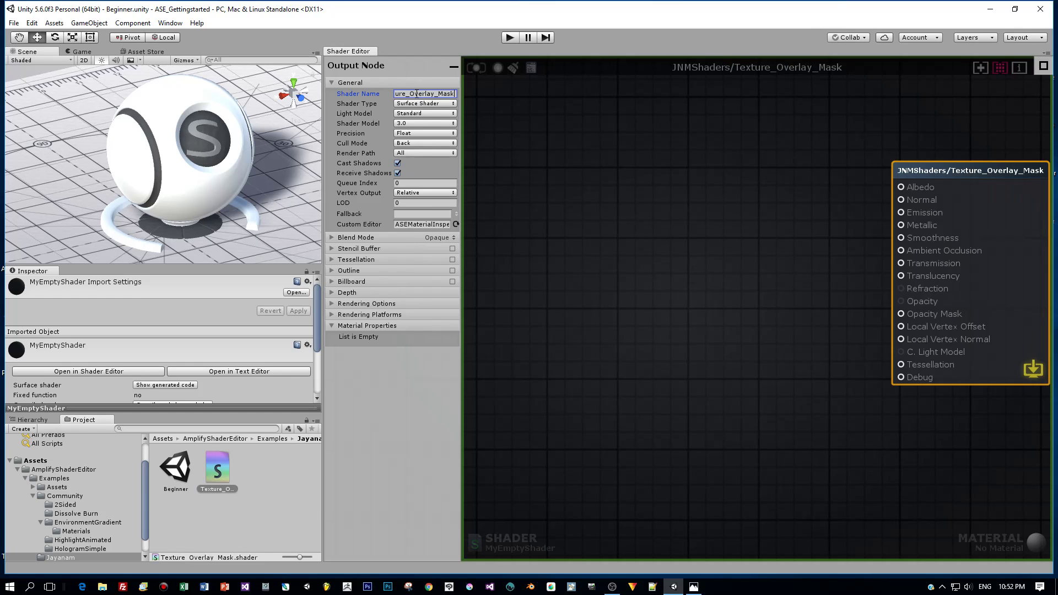
left_click(494, 189)
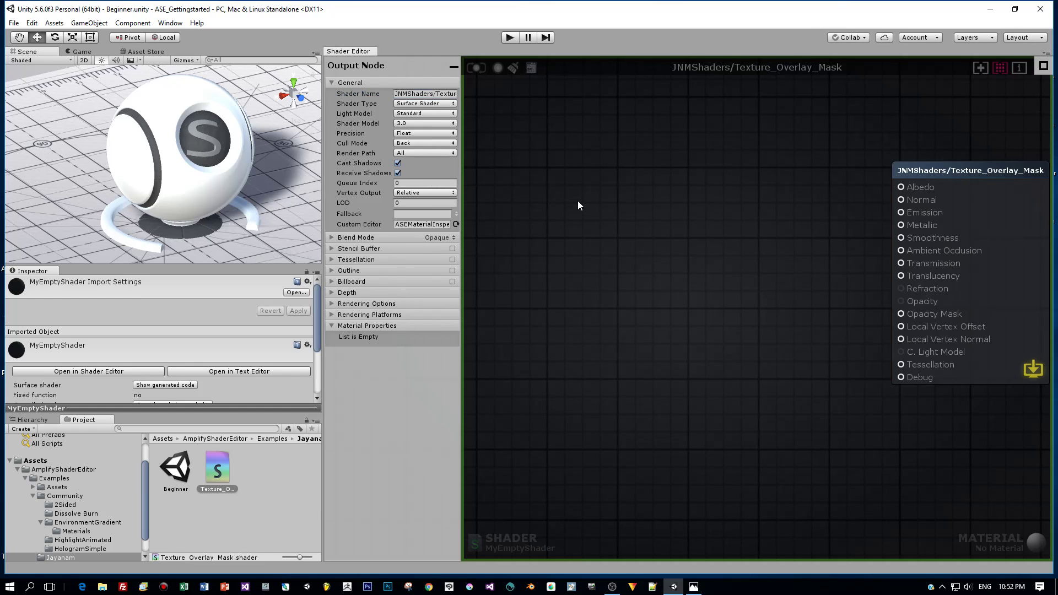
left_click_drag(912, 173, 901, 168)
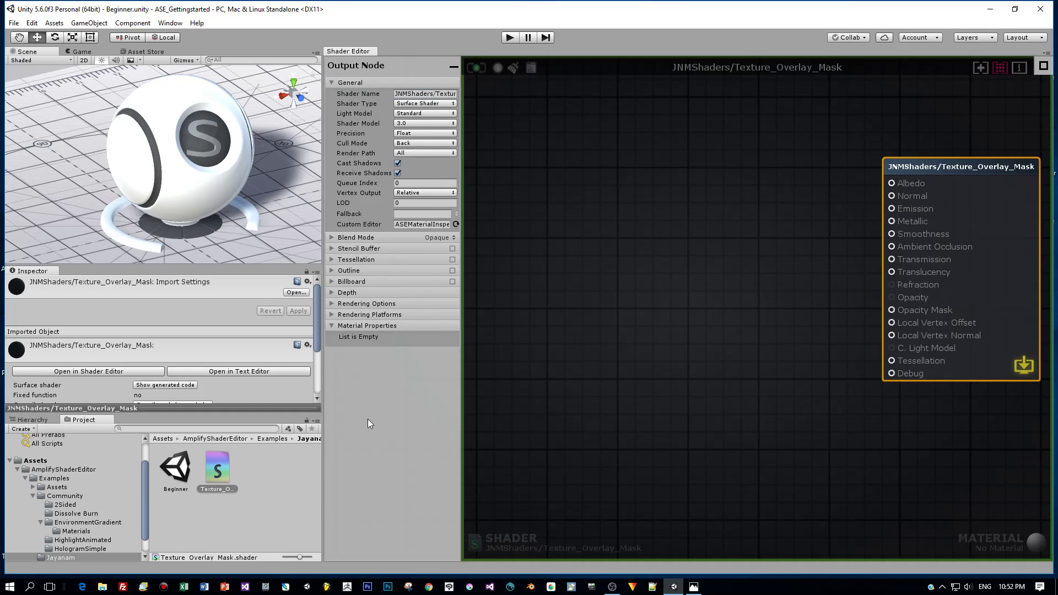
Create a material from the Texture_Overlay_Mask shader and drop it onto the sphere
right_click(216, 466)
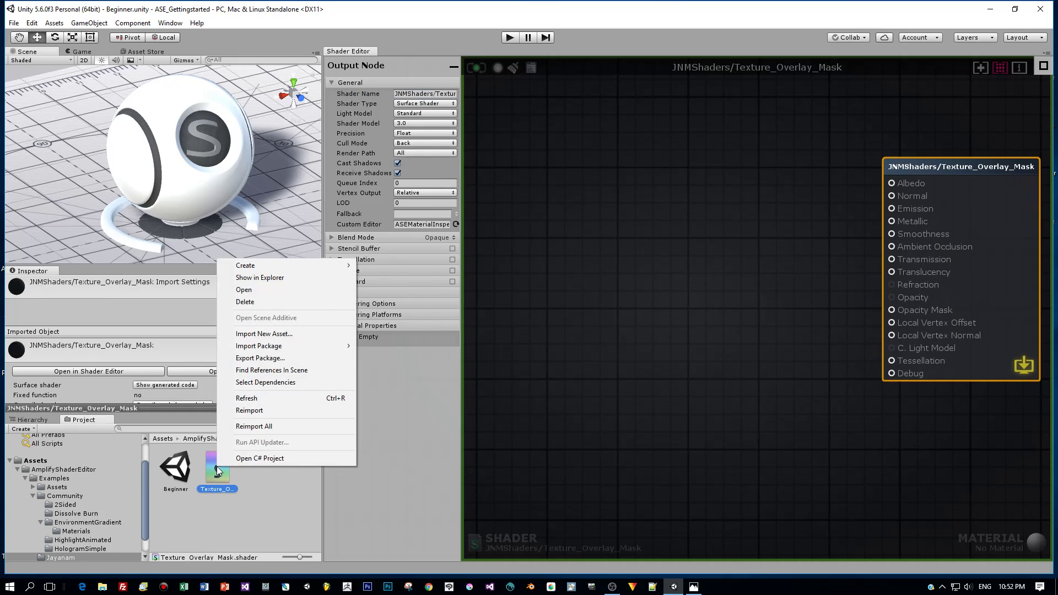
mouse_move(300, 266)
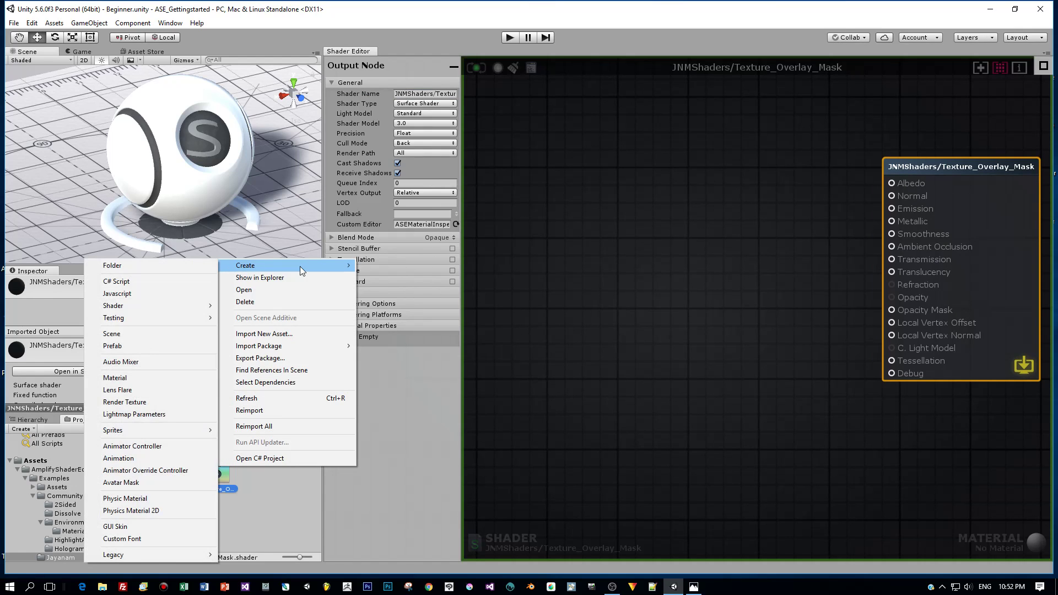
left_click(147, 379)
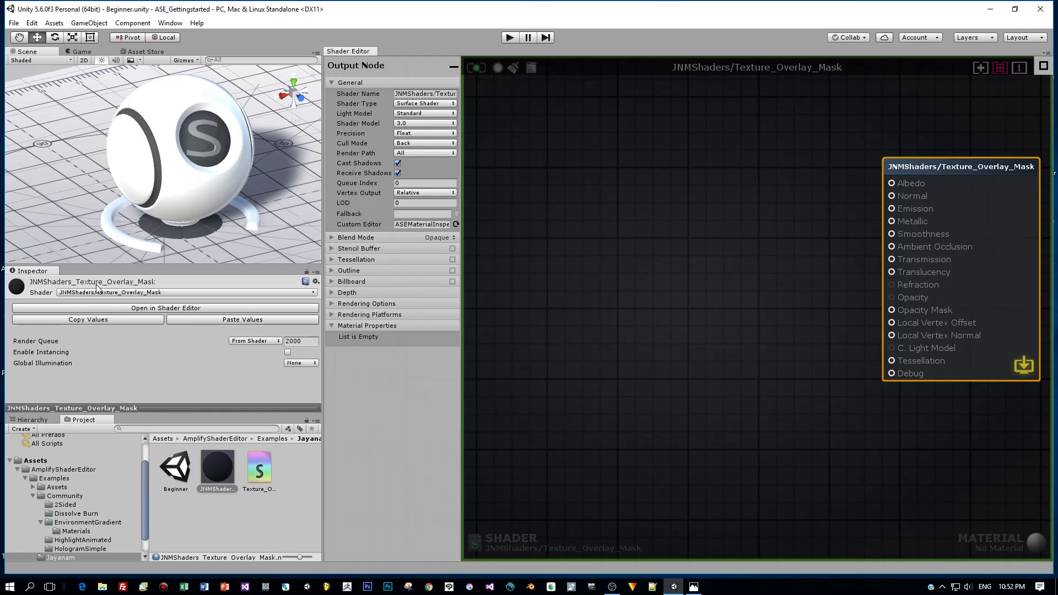
left_click_drag(223, 472, 207, 204)
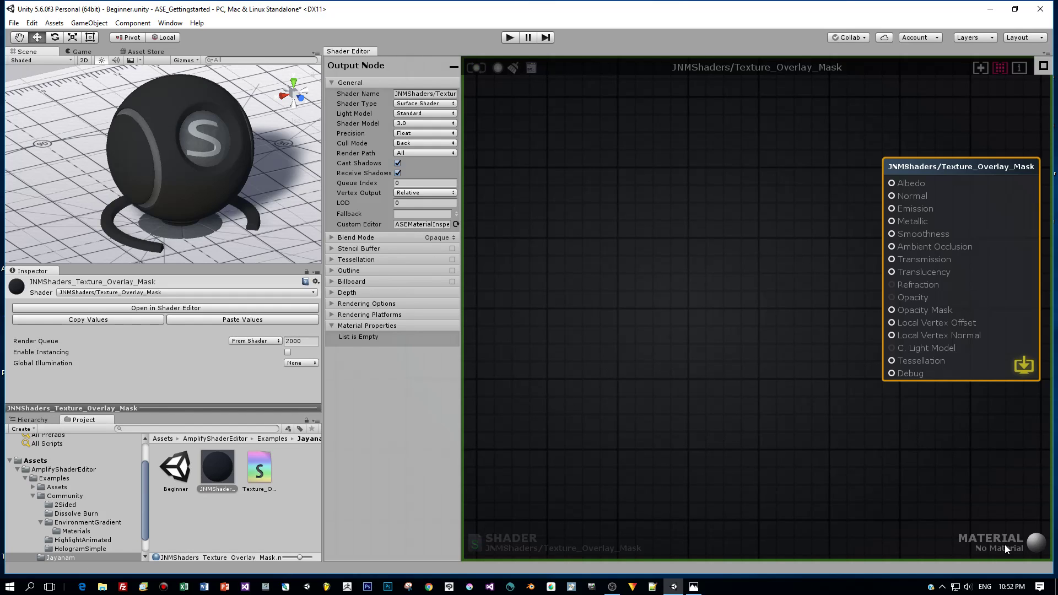
left_click(530, 545)
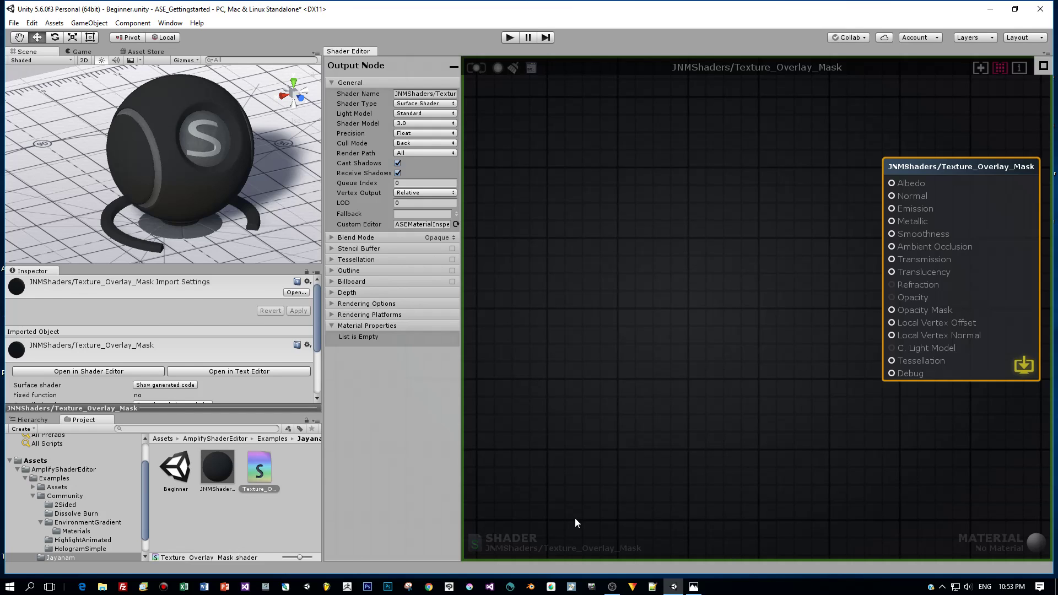
left_click(218, 472)
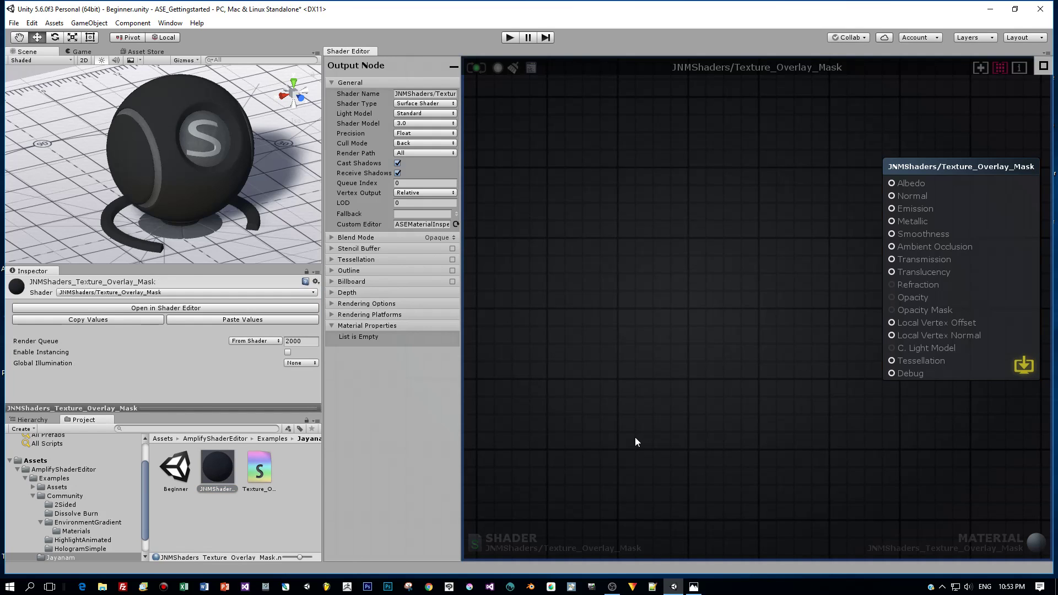
left_click(494, 538)
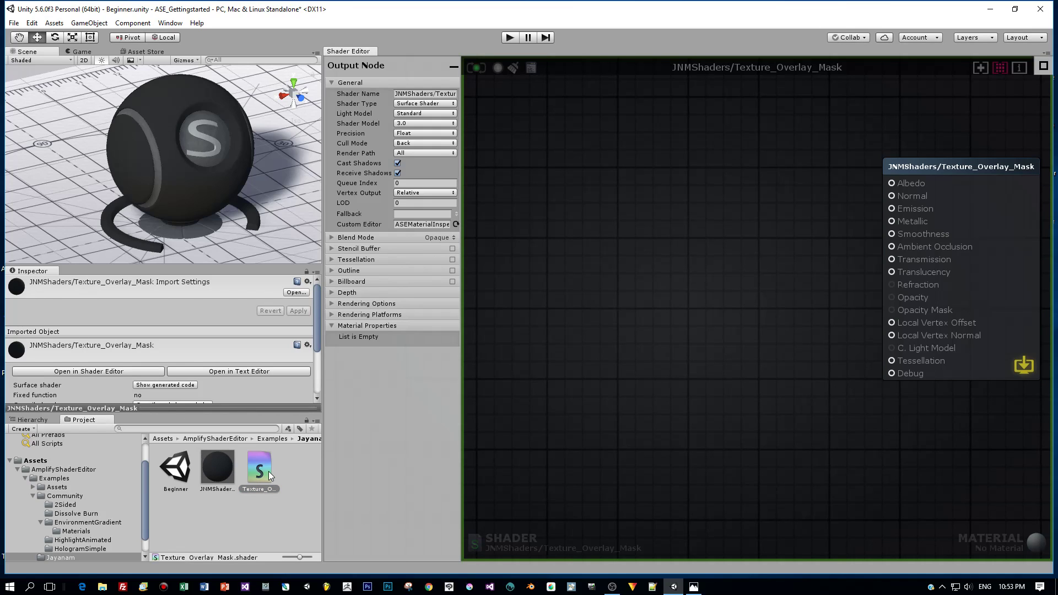
left_click(219, 474)
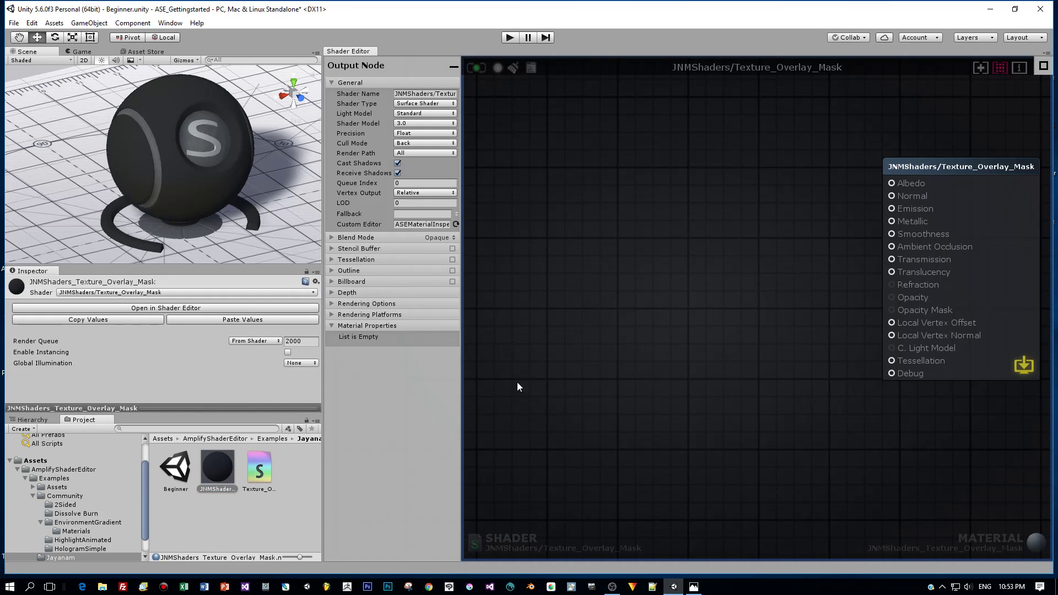
left_click_drag(926, 166, 917, 168)
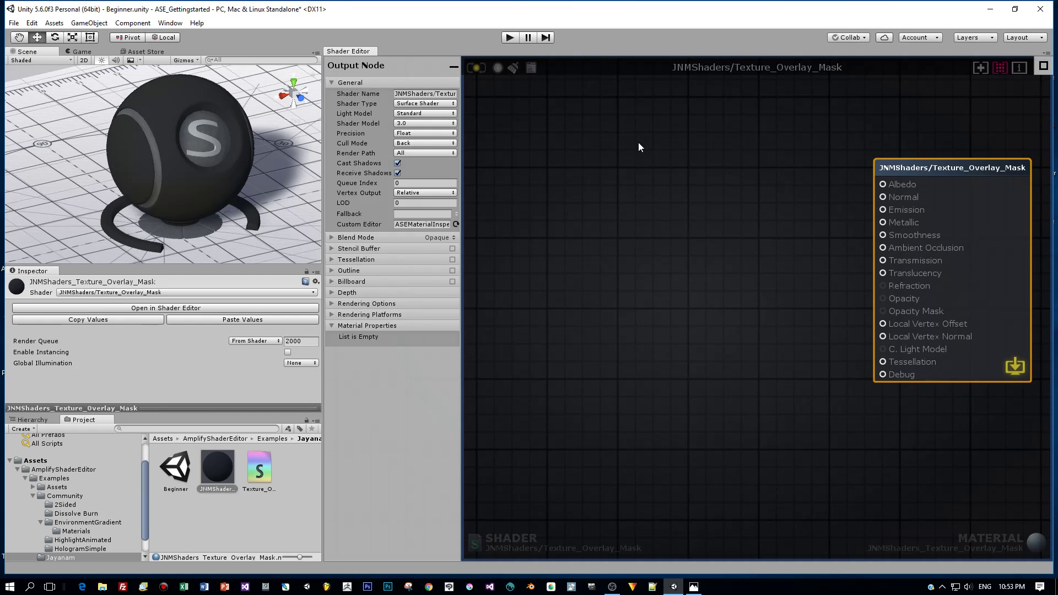
right_click(643, 157)
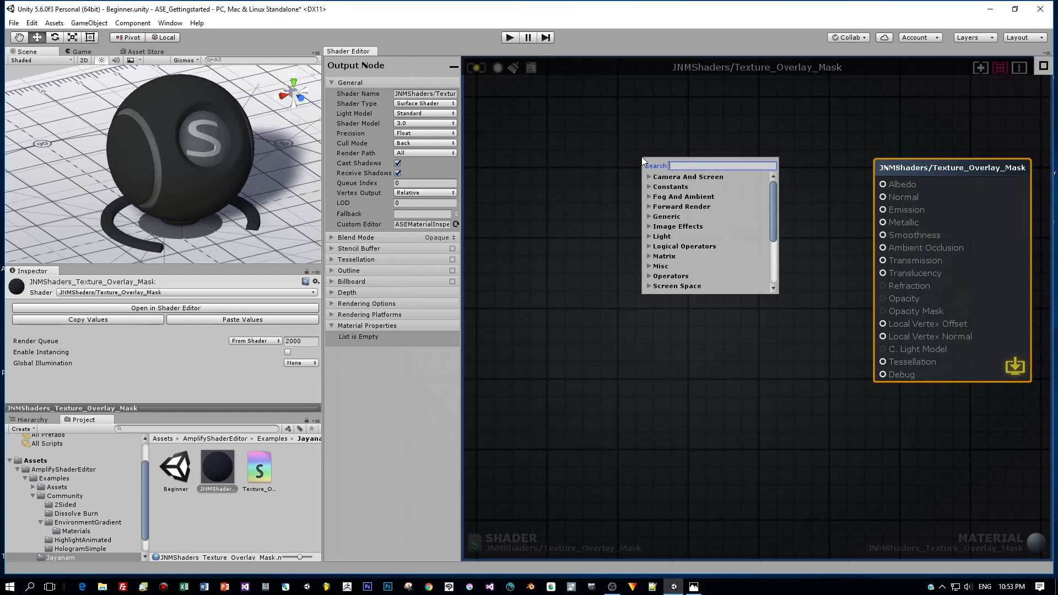
type("text")
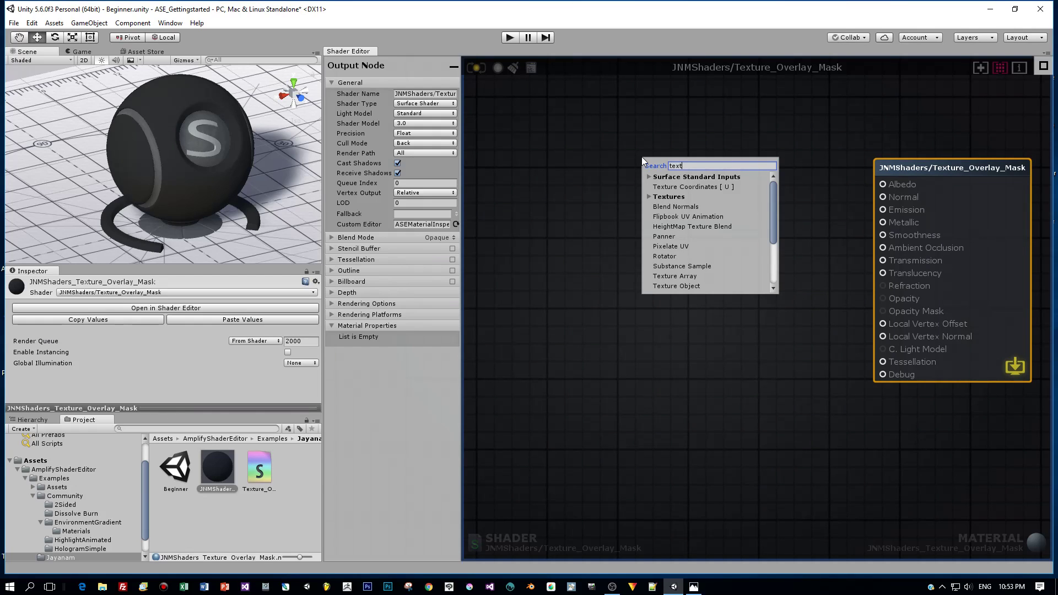
key("Escape")
key("t")
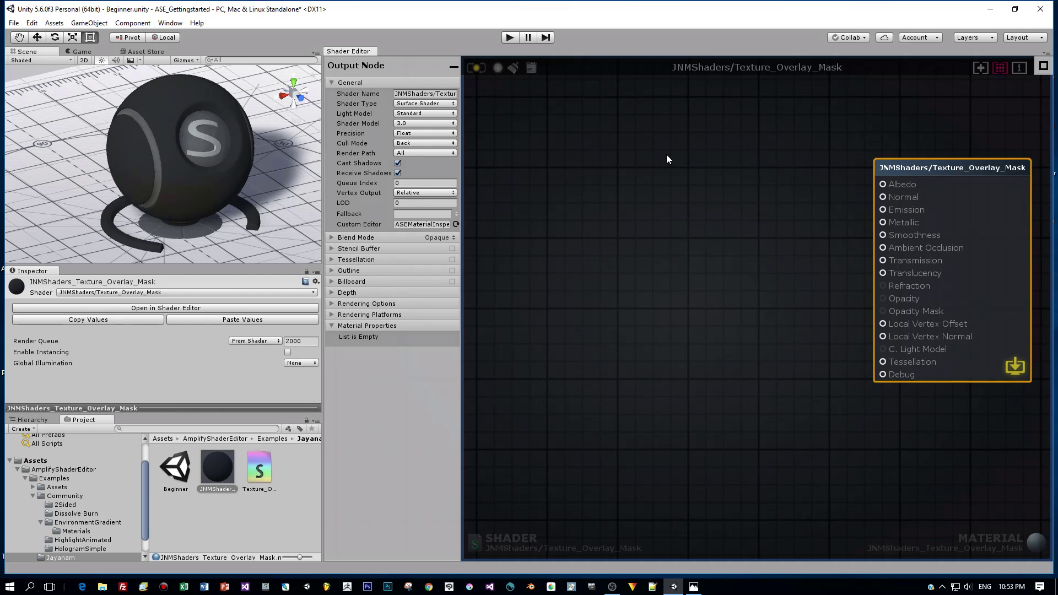
left_click(666, 154)
Load Sand_basecolor into Texture Sample 0, wire it to Albedo, and add another texture sample
left_click_drag(741, 164, 734, 156)
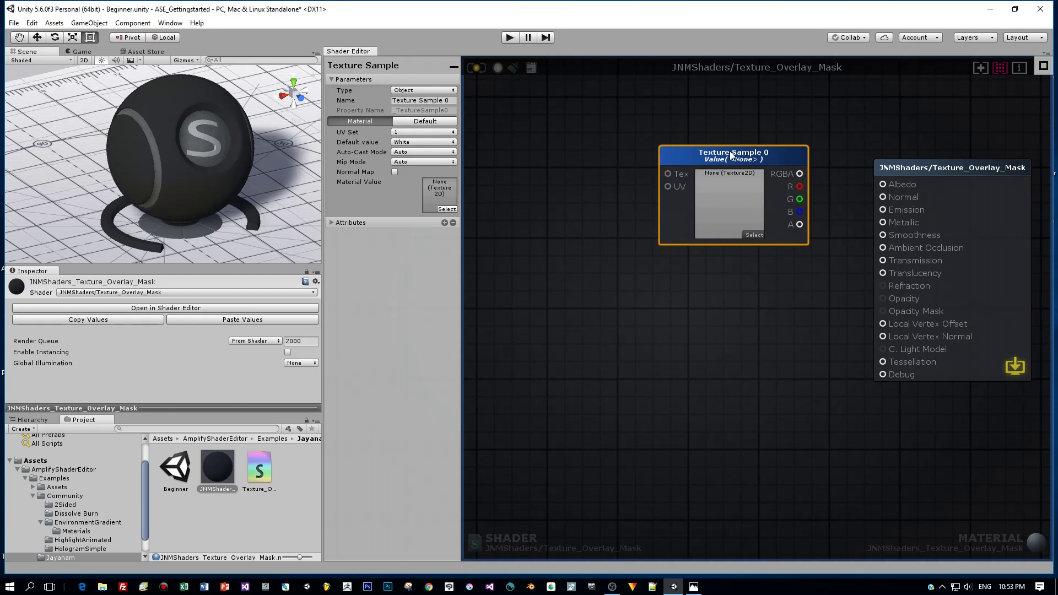
left_click(754, 235)
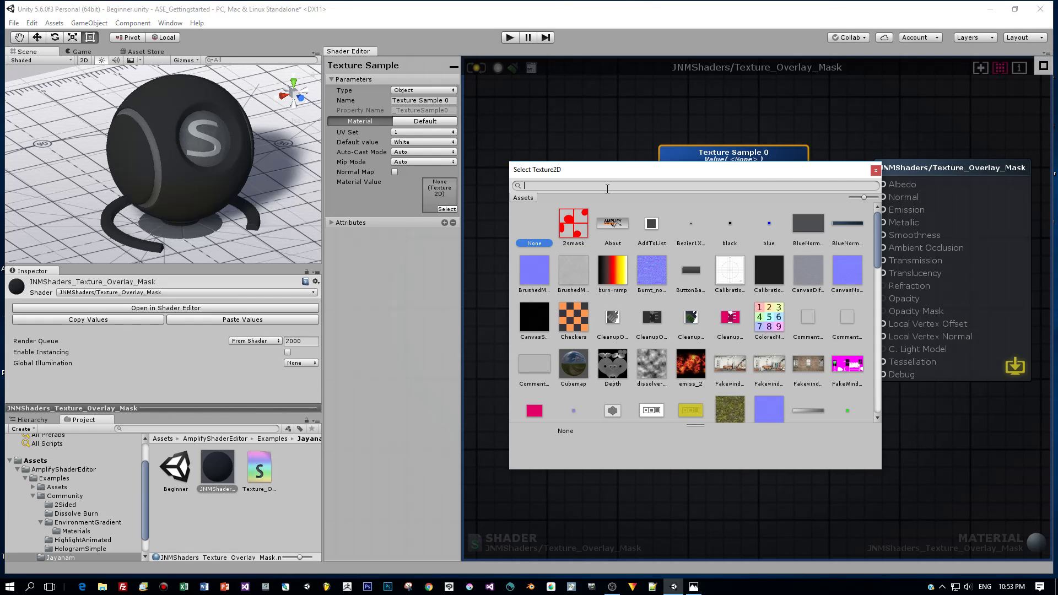
type("san")
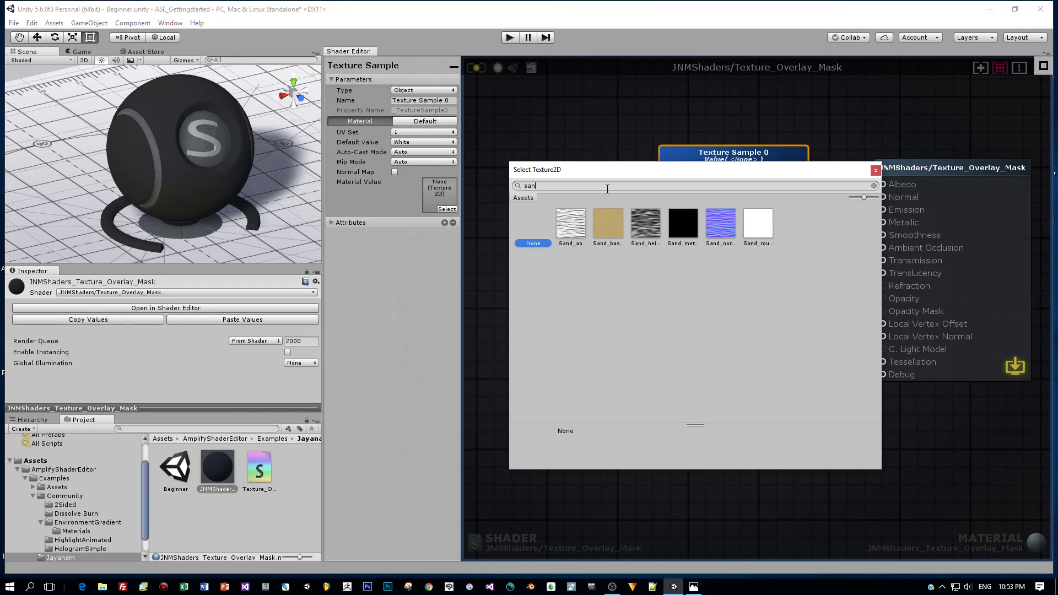
double_click(609, 217)
left_click_drag(685, 158, 633, 131)
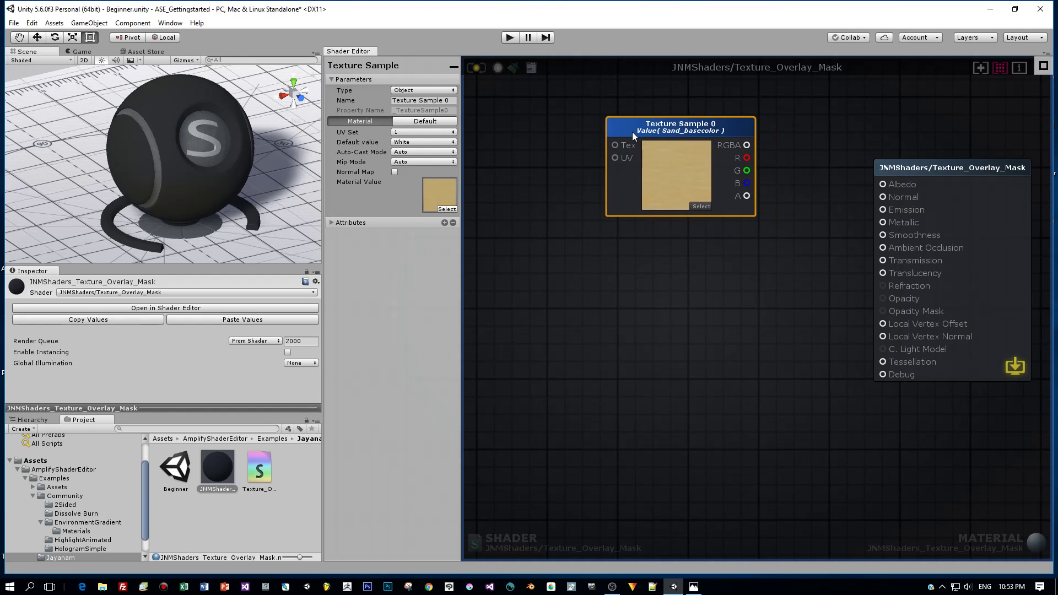
left_click_drag(748, 145, 882, 183)
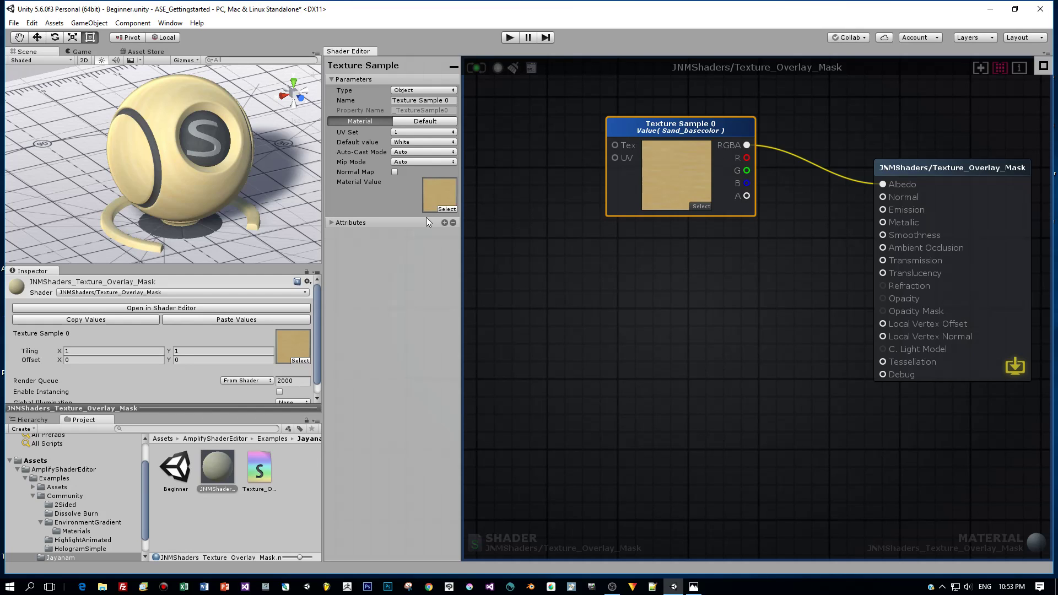
key("t")
left_click(649, 264)
Load Sand_normal into Texture Sample 1, wire it to Normal, and recompile the shader
left_click_drag(669, 274, 628, 238)
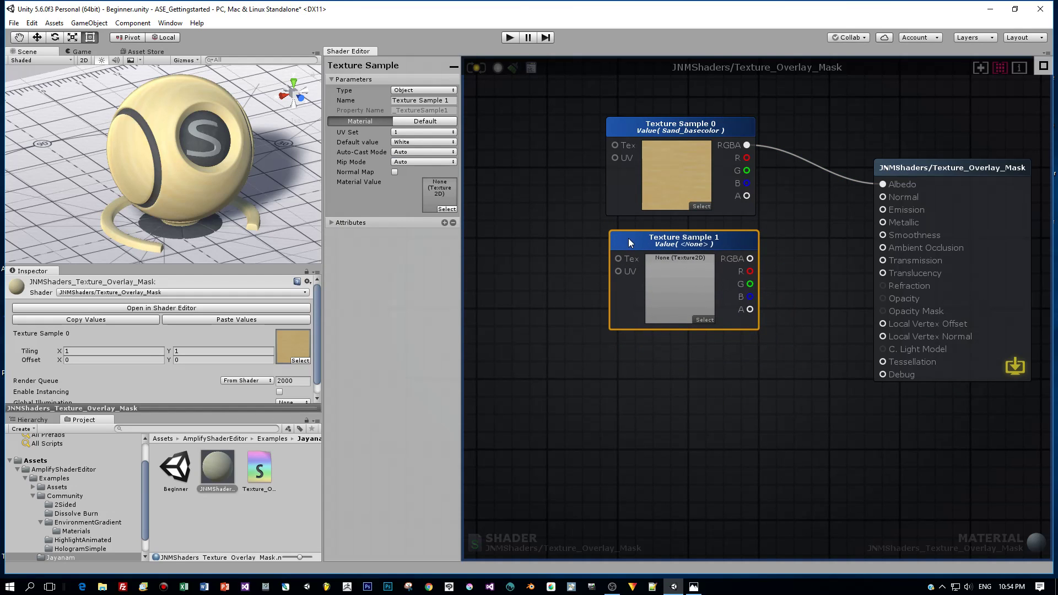
left_click(703, 321)
type("sa")
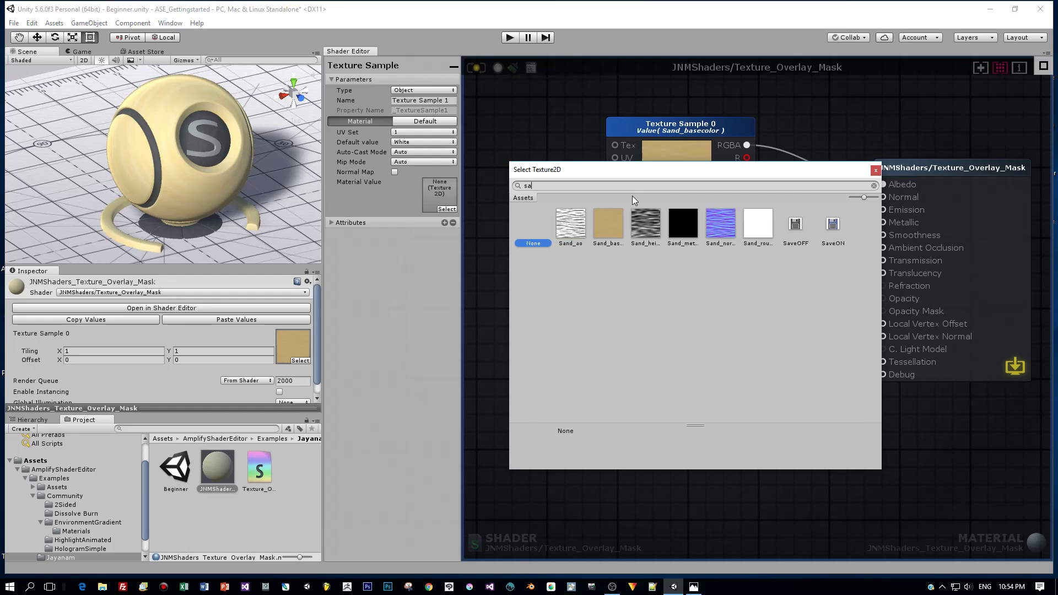
double_click(725, 230)
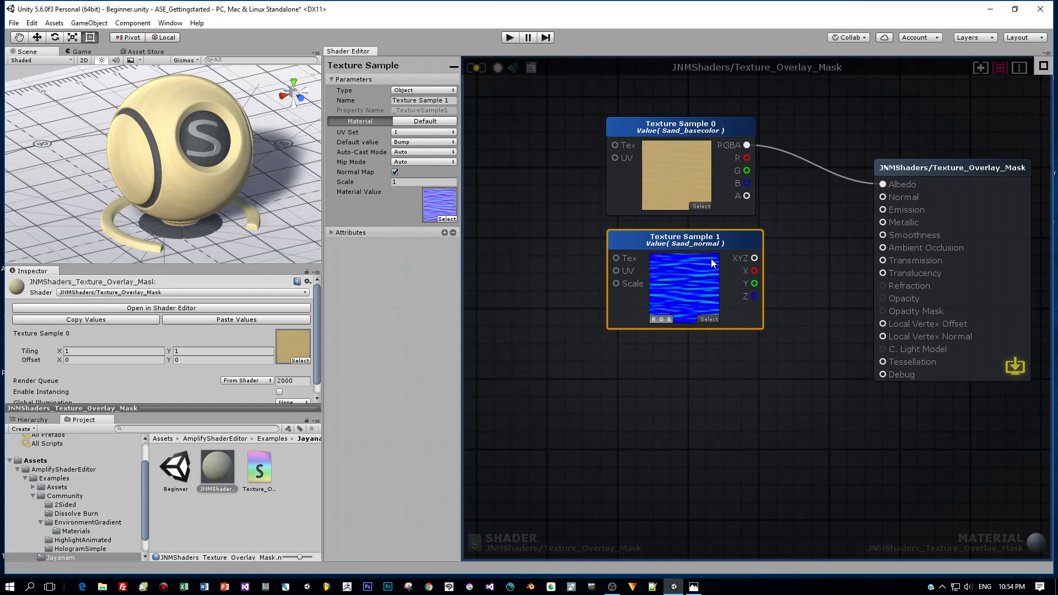
mouse_move(754, 257)
left_mouse_down()
mouse_move(826, 237)
mouse_move(883, 197)
left_mouse_up()
left_click(477, 67)
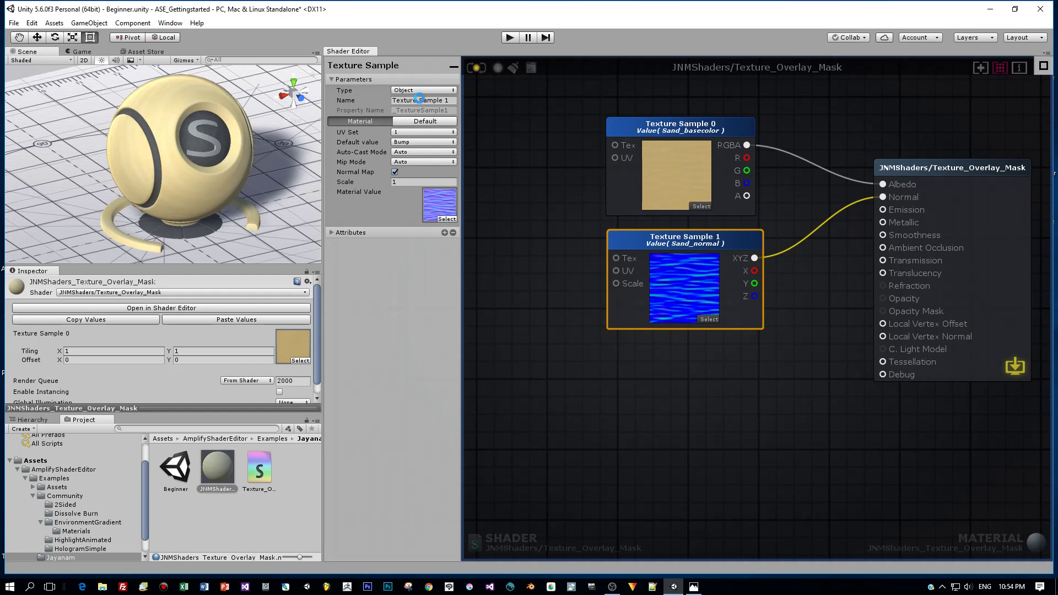
left_click_drag(163, 177, 138, 172, "alt")
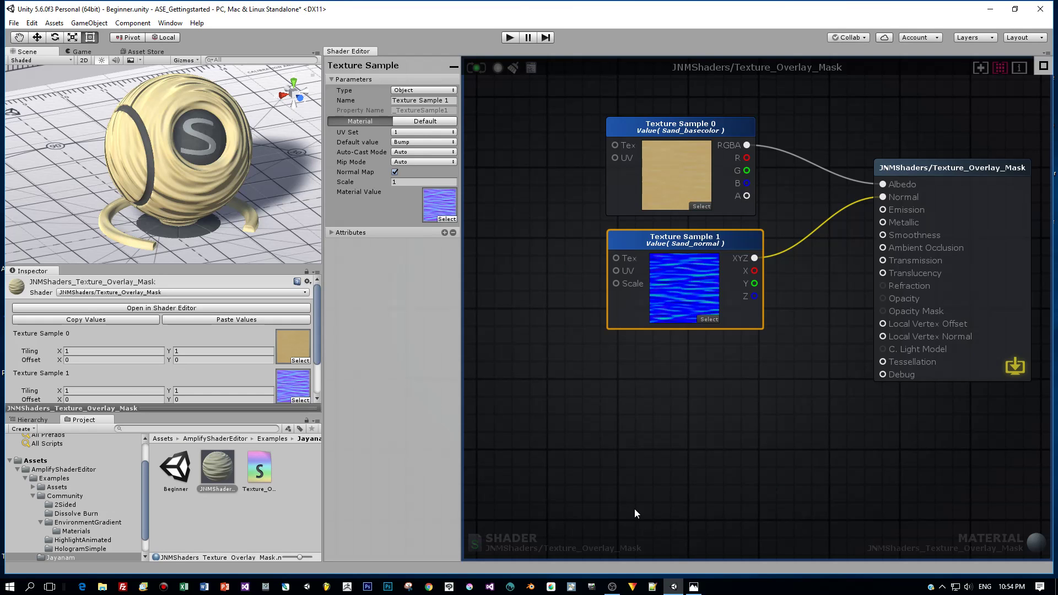
scroll(661, 408, "down", 3)
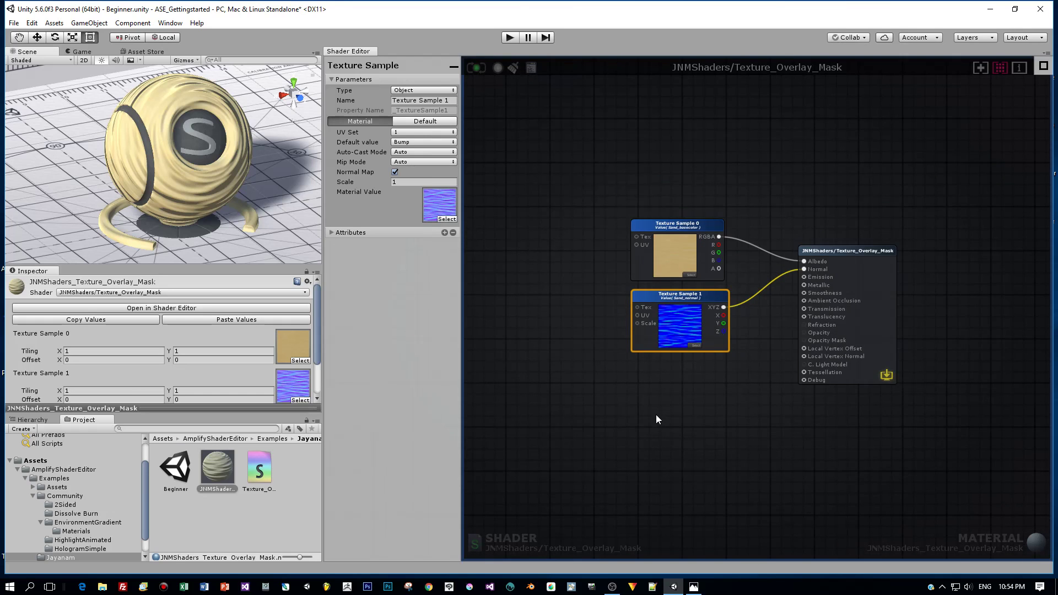
scroll(655, 414, "up", 1)
middle_click_drag(653, 414, 694, 374)
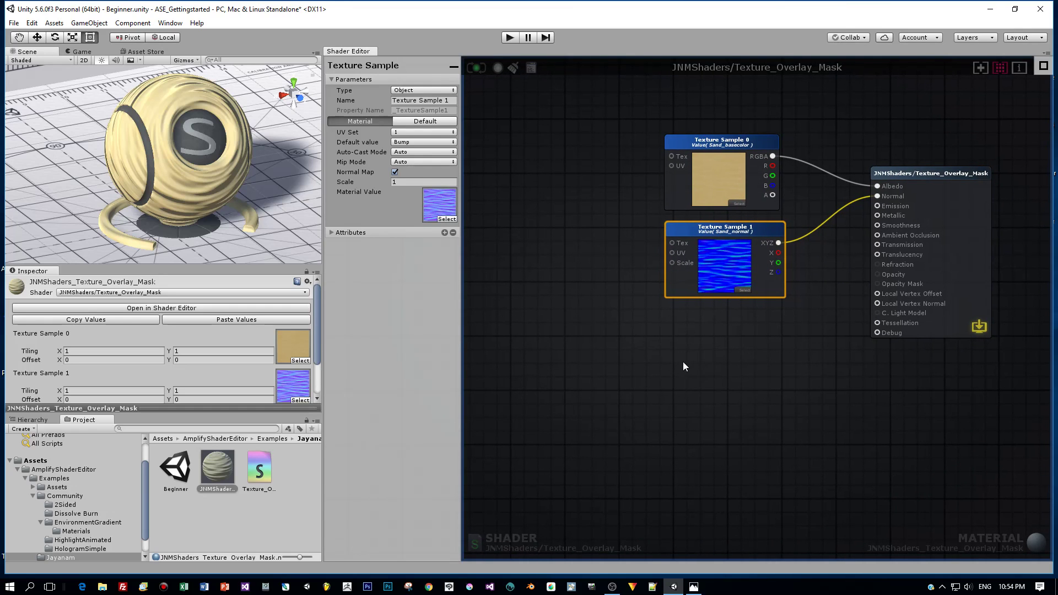
Add Texture Sample 2 and load the rock_d texture into it
left_click(646, 372)
left_click_drag(696, 375, 674, 339)
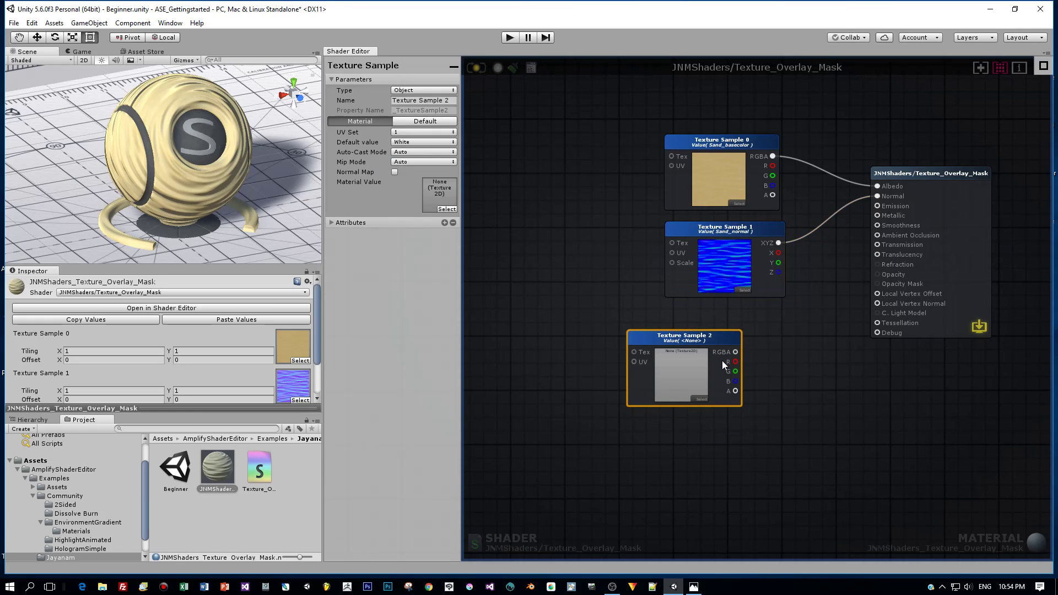
left_click(701, 399)
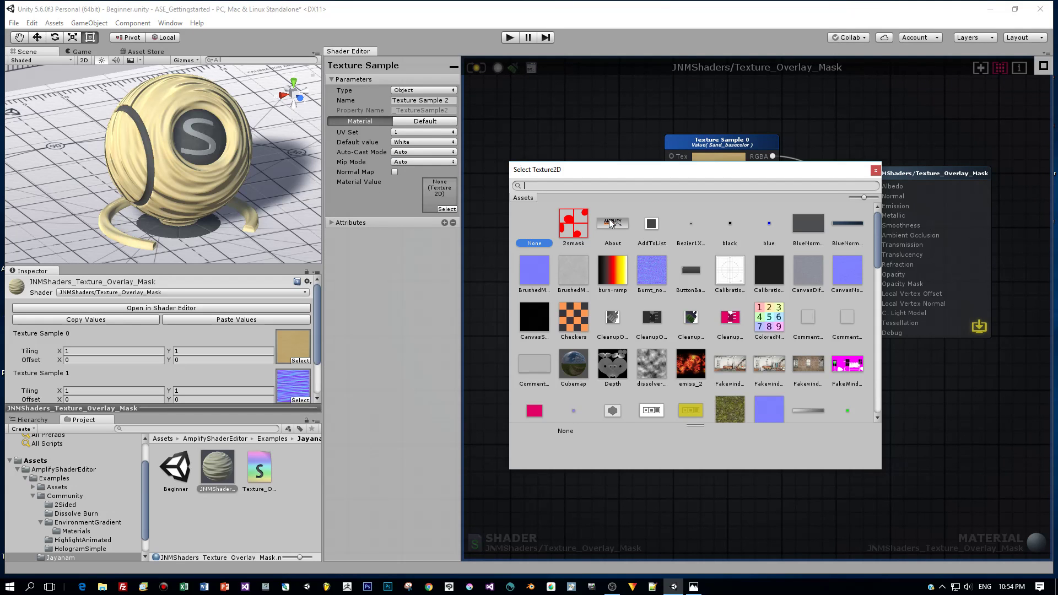
type("rock")
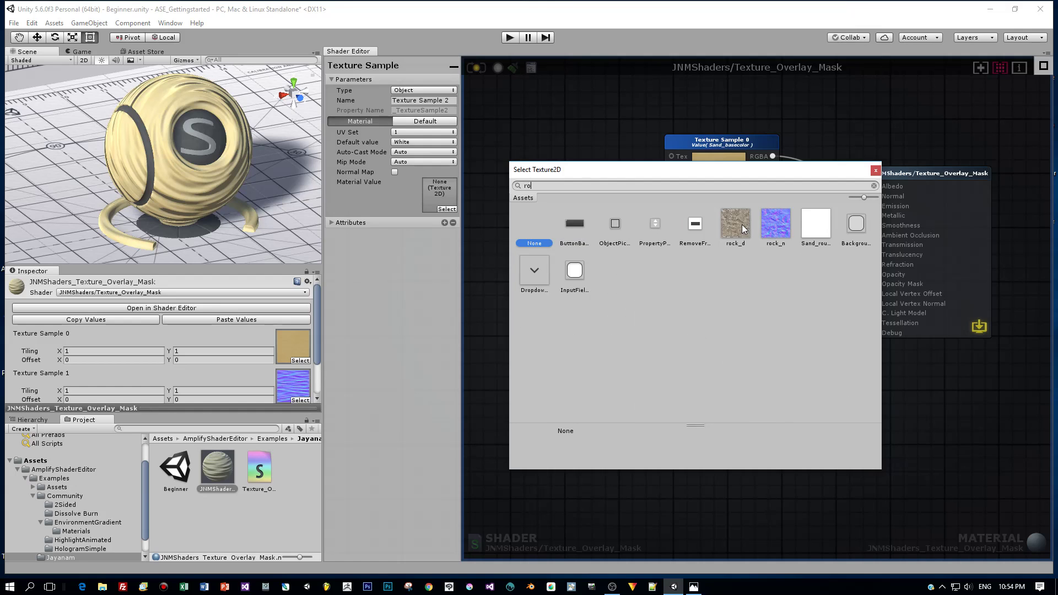
double_click(742, 223)
left_click_drag(668, 337, 607, 336)
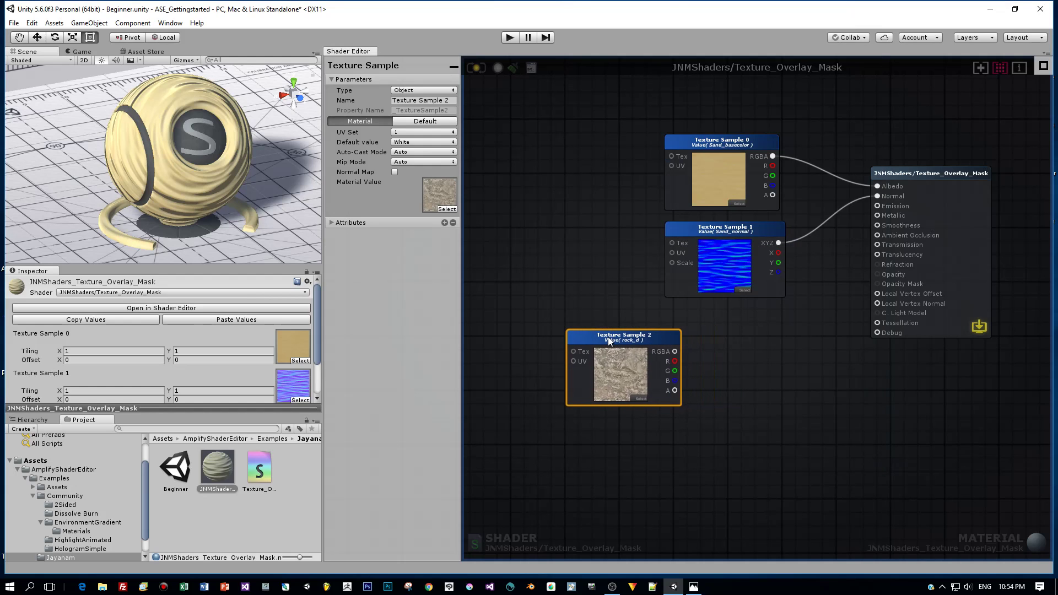
Add Texture Sample 3 with rock_n beneath it and line up the sand samples
key("t")
left_click(612, 460)
left_click_drag(640, 464, 592, 423)
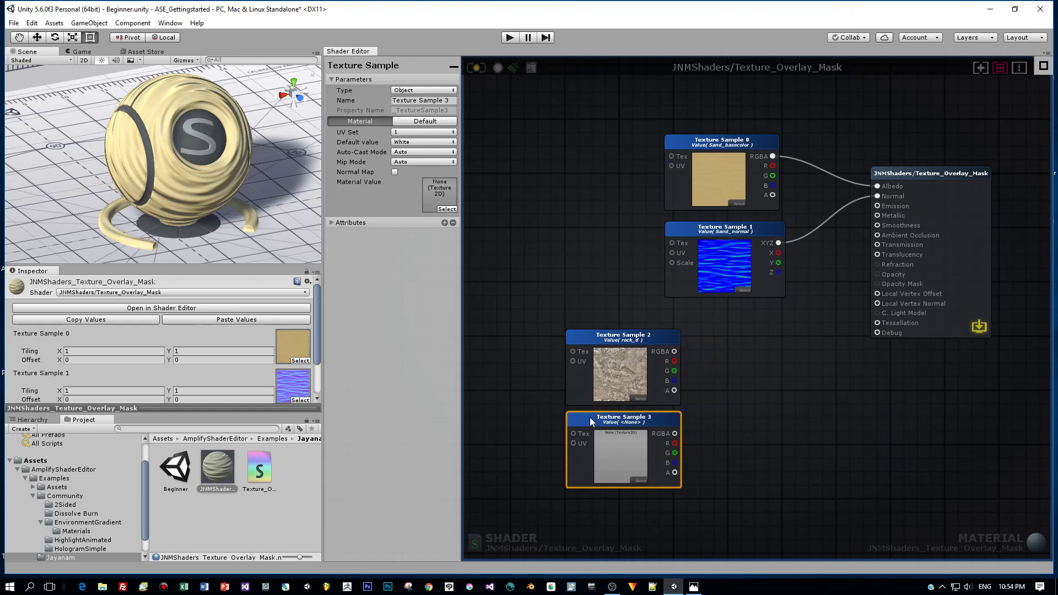
left_click(640, 480)
type("ro")
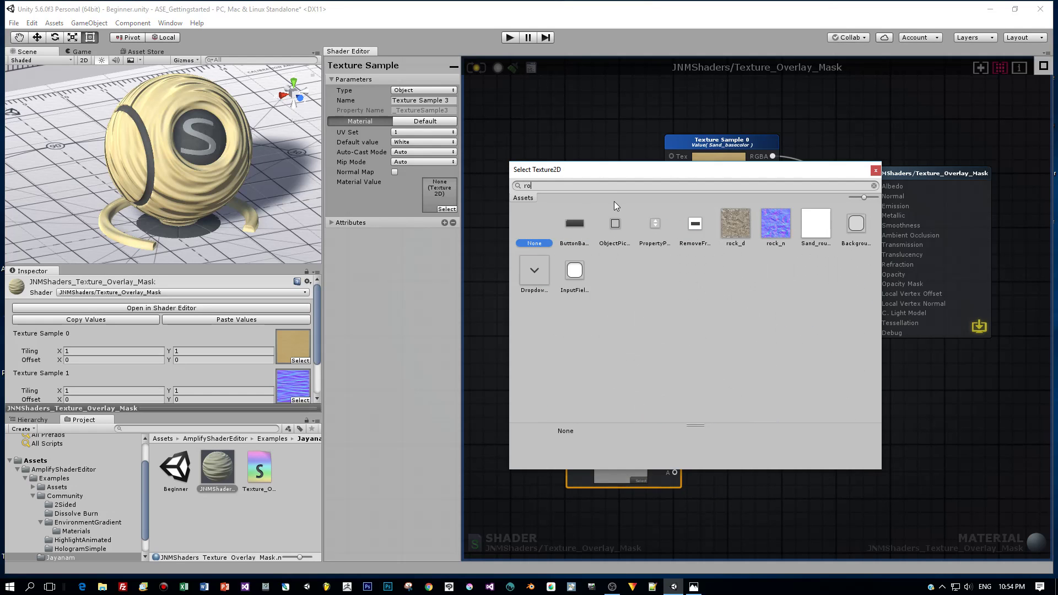
double_click(774, 230)
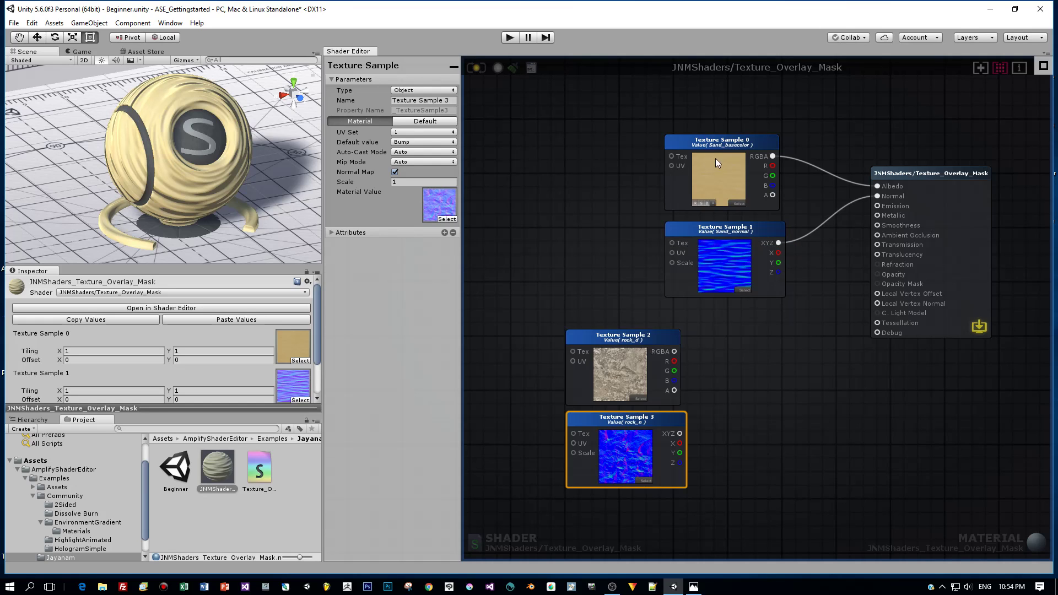
left_click_drag(684, 141, 639, 144)
left_click_drag(684, 233, 639, 231)
left_click_drag(678, 167, 666, 166)
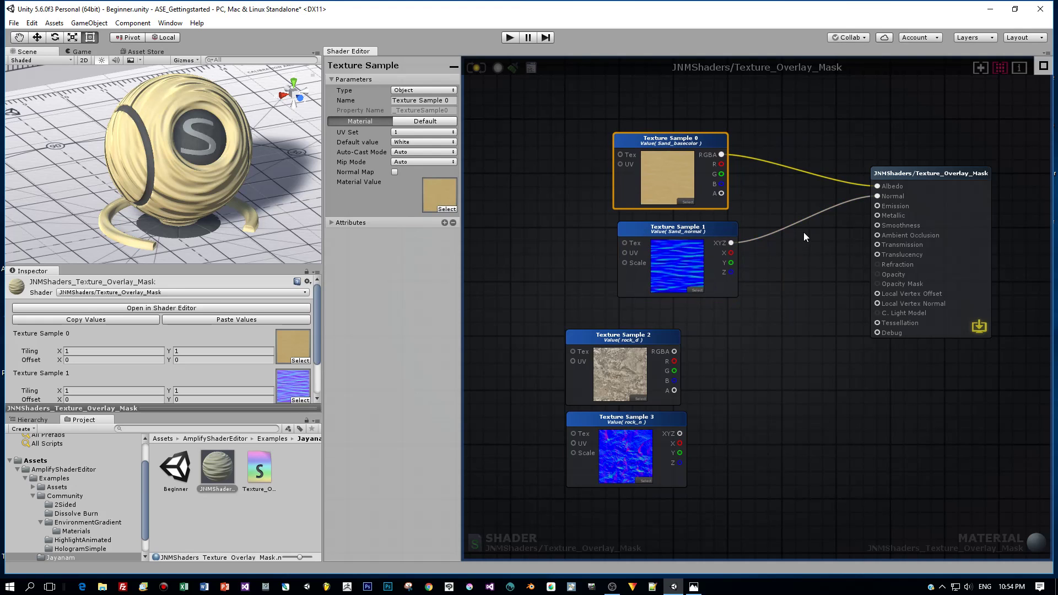
Add a Lerp with Sand_basecolor in A and rock_d in B, feeding Albedo
key("l")
left_click(799, 248)
left_click(808, 251)
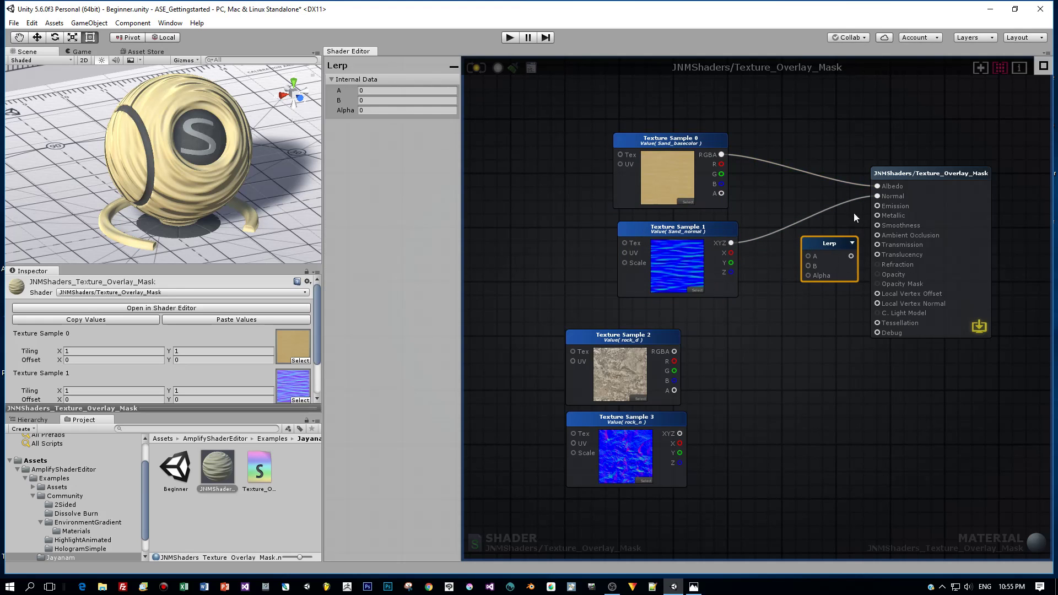
left_click_drag(878, 187, 808, 255)
left_click_drag(674, 351, 877, 186)
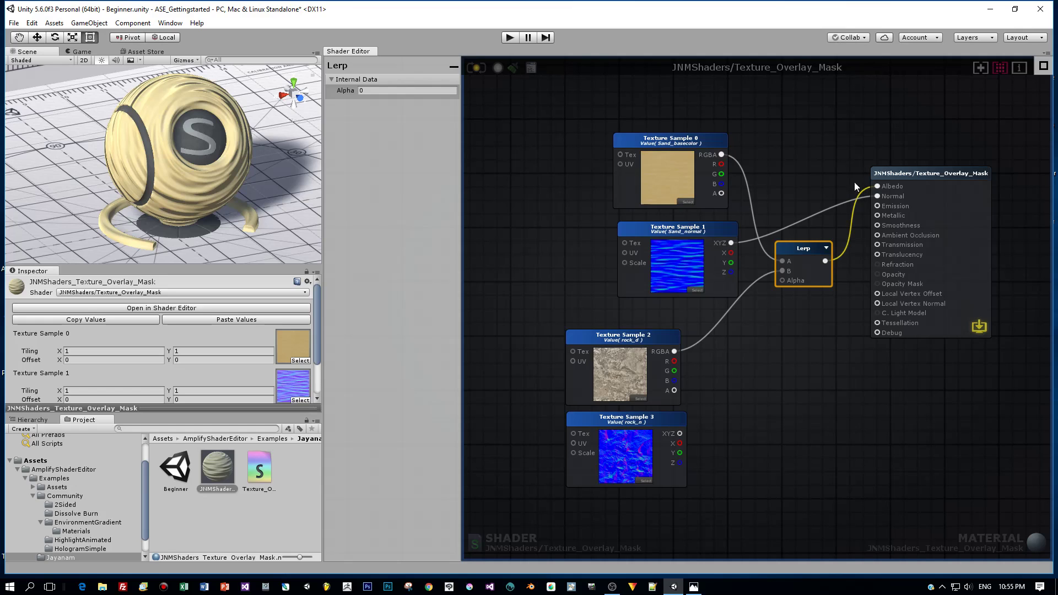
left_click(480, 68)
Set the Lerp's Alpha to 0.5 and recompile to see the mottled sphere
left_click(375, 92)
type("0.5")
left_click(476, 68)
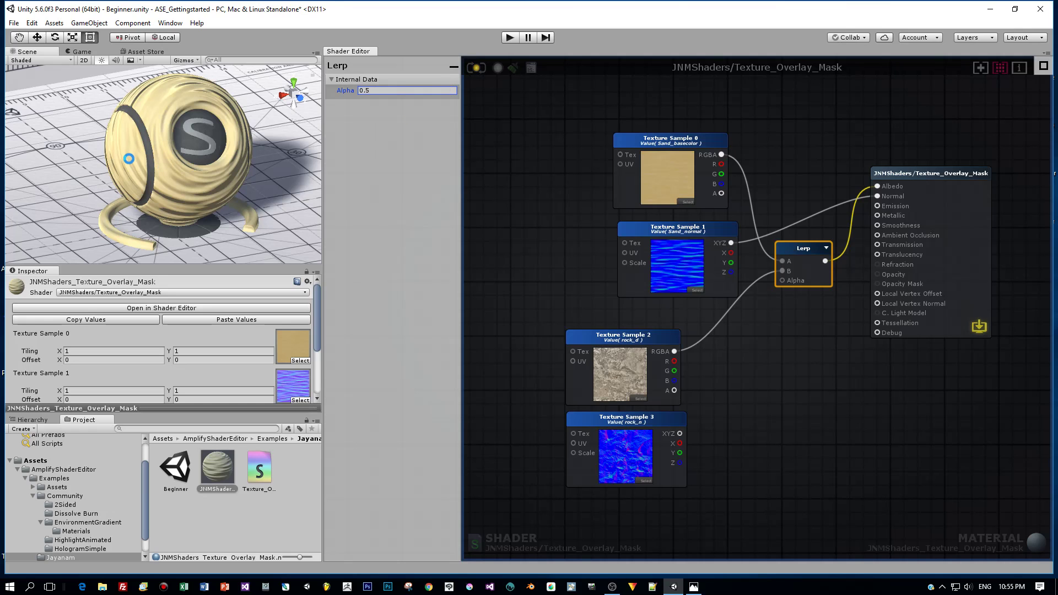
left_click_drag(125, 160, 160, 172, "alt")
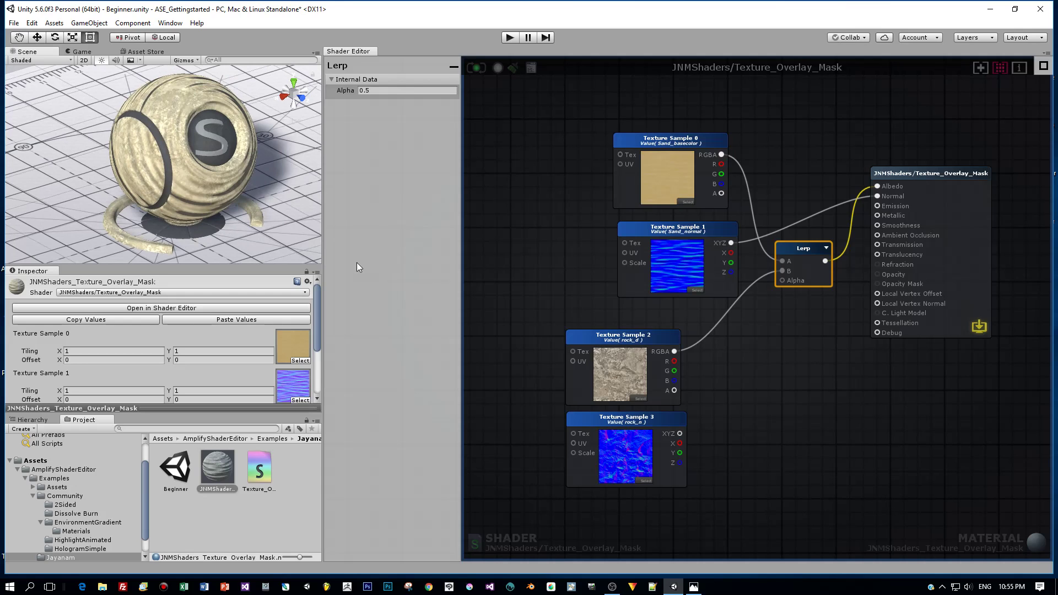
left_click_drag(630, 244, 606, 240)
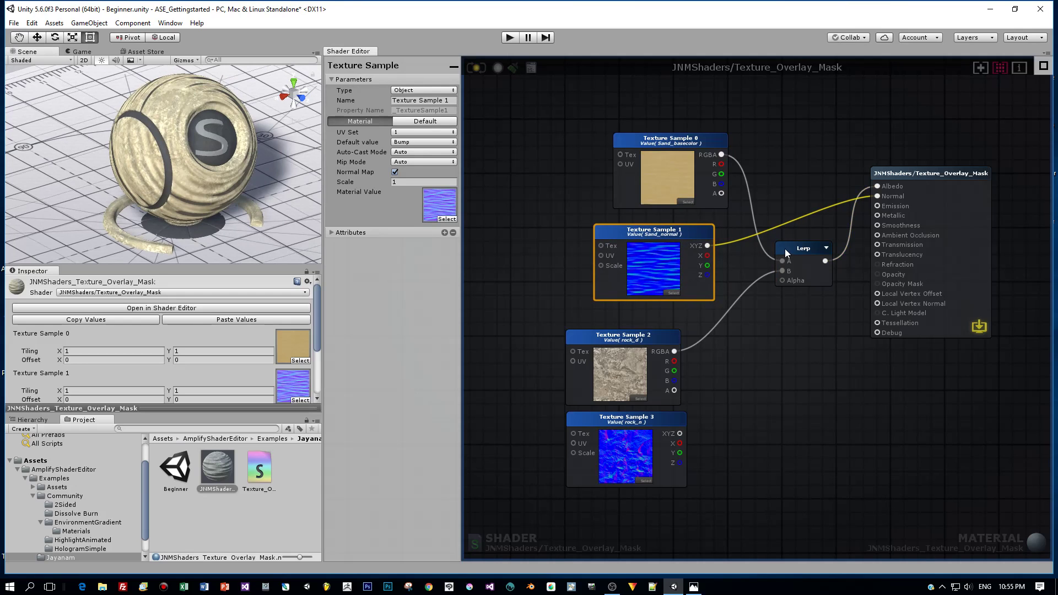
Duplicate the Lerp to blend Sand_normal and rock_n into Normal, then recompile
left_click_drag(788, 252, 794, 241)
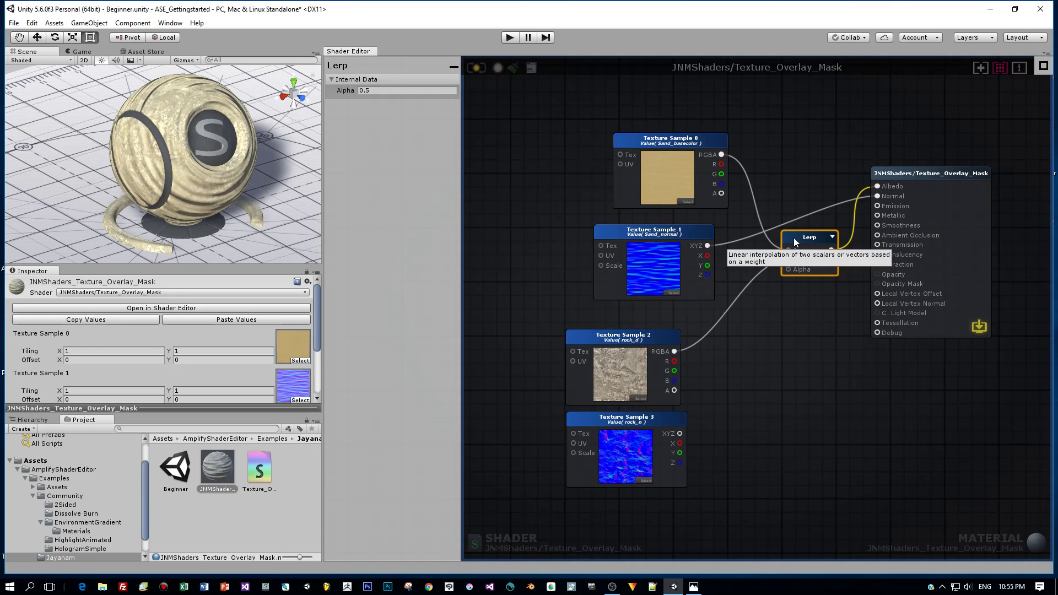
key("ctrl+d")
left_click_drag(793, 237, 794, 323)
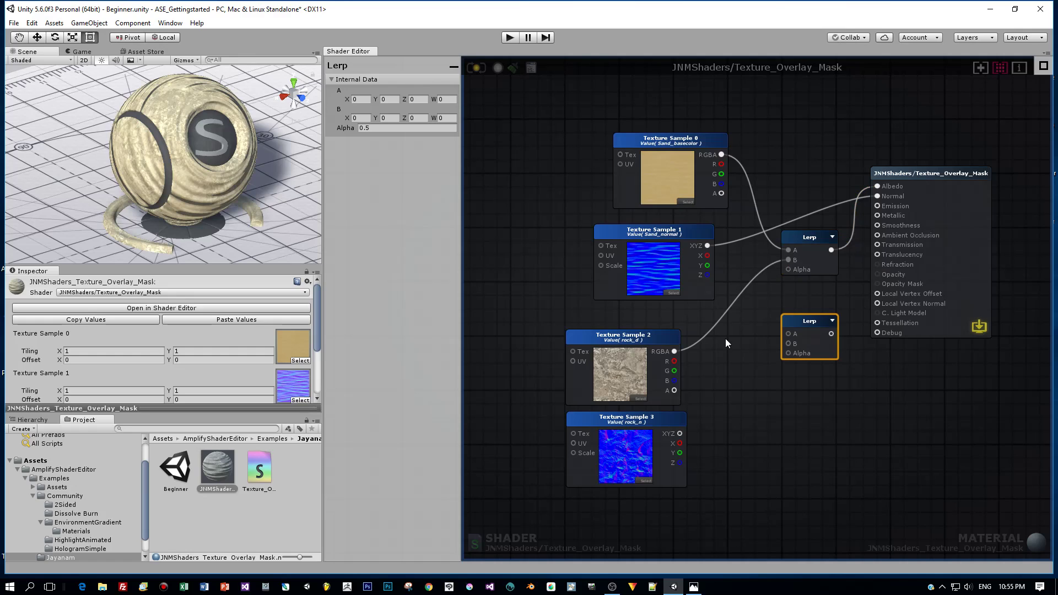
left_click_drag(877, 196, 789, 333)
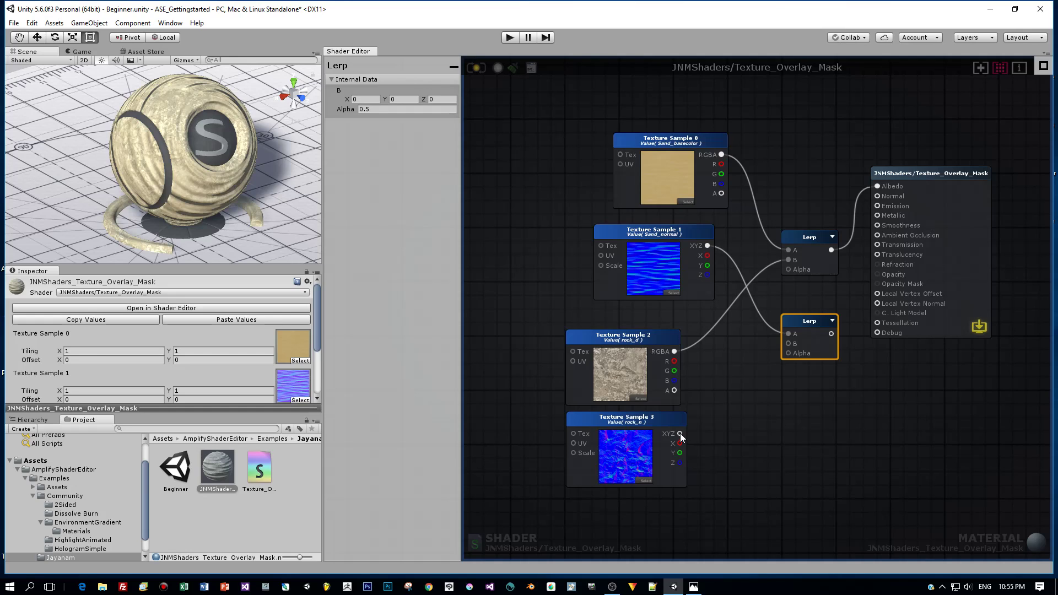
left_click_drag(681, 435, 768, 322)
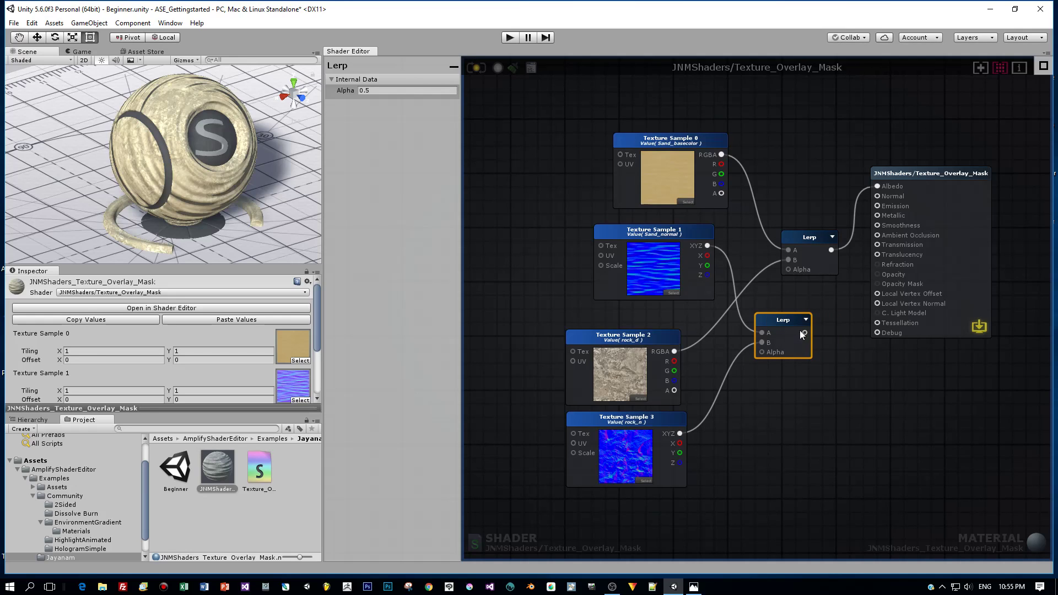
left_click_drag(804, 331, 877, 196)
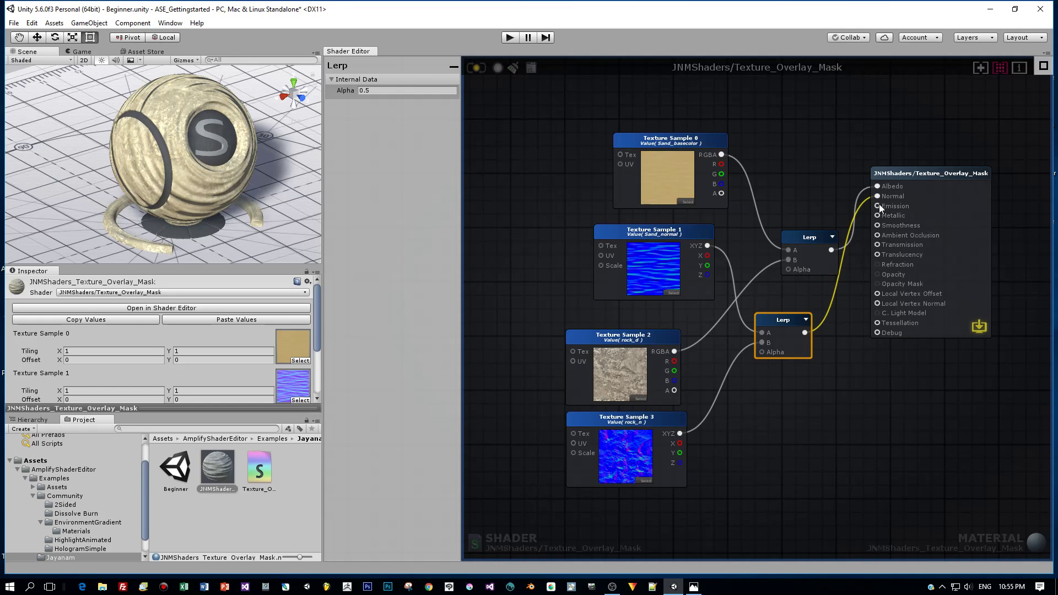
left_click(477, 69)
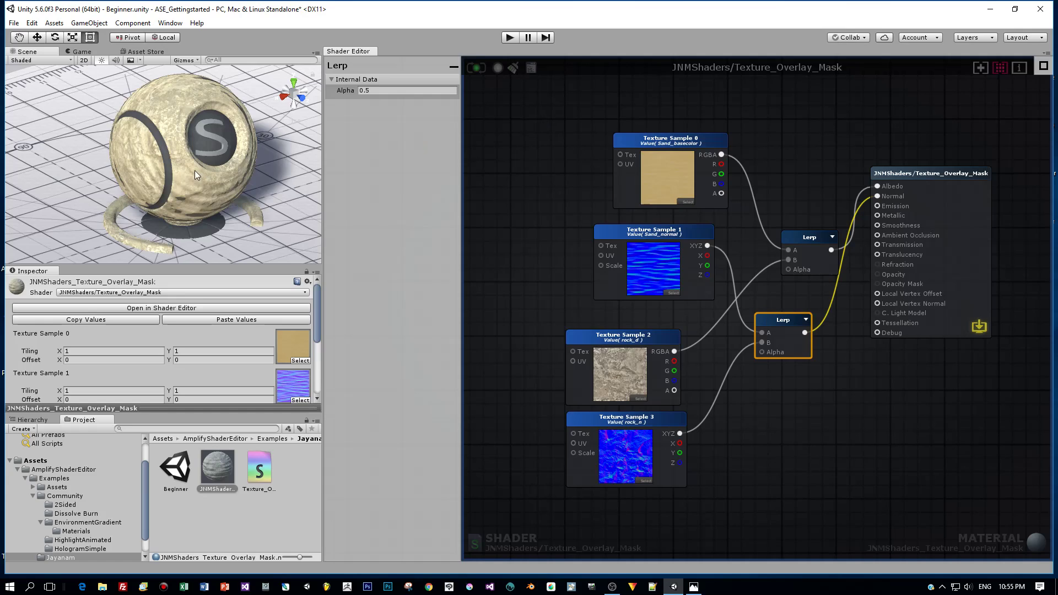
left_click_drag(194, 171, 220, 195, "alt")
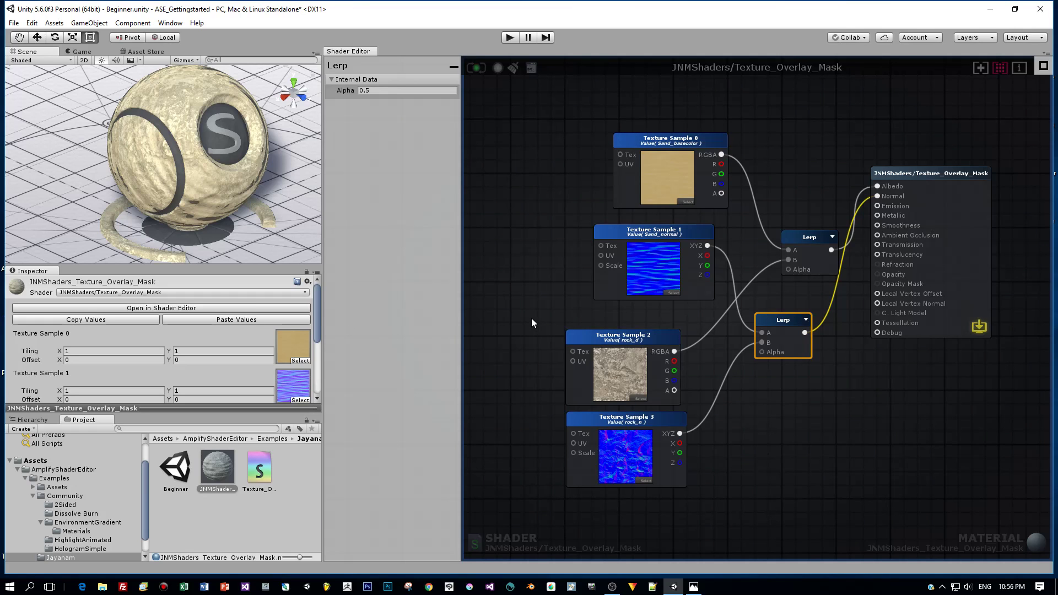
right_click_drag(528, 316, 613, 321)
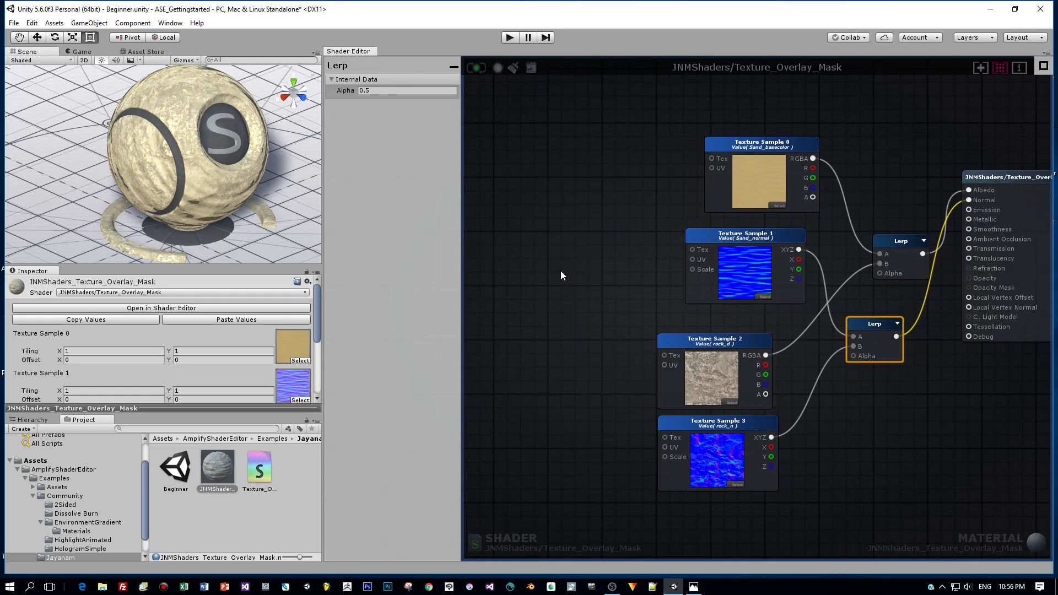
Add Texture Sample 4 loaded with the TarpHeight texture and move it up-left
key("t")
left_click(540, 273)
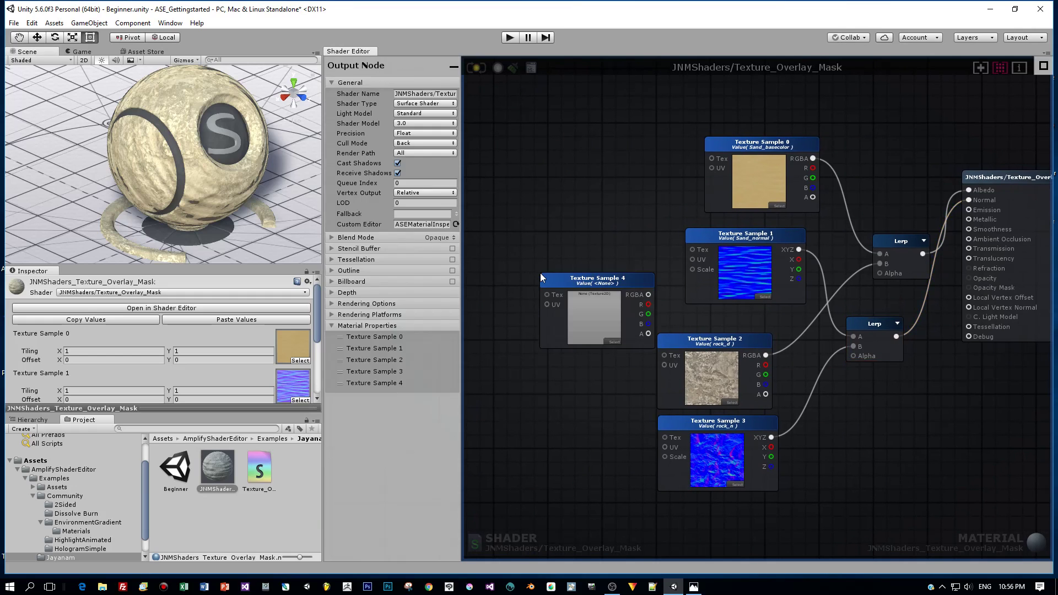
scroll(550, 281, "down", 1)
scroll(593, 323, "up", 3)
left_click(600, 330)
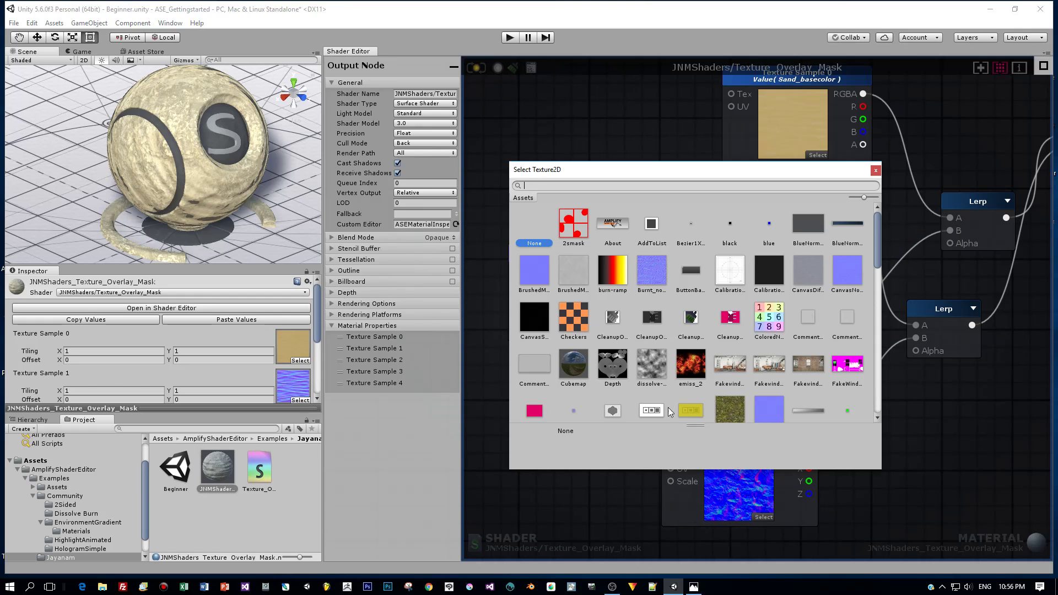
scroll(667, 341, "down", 6)
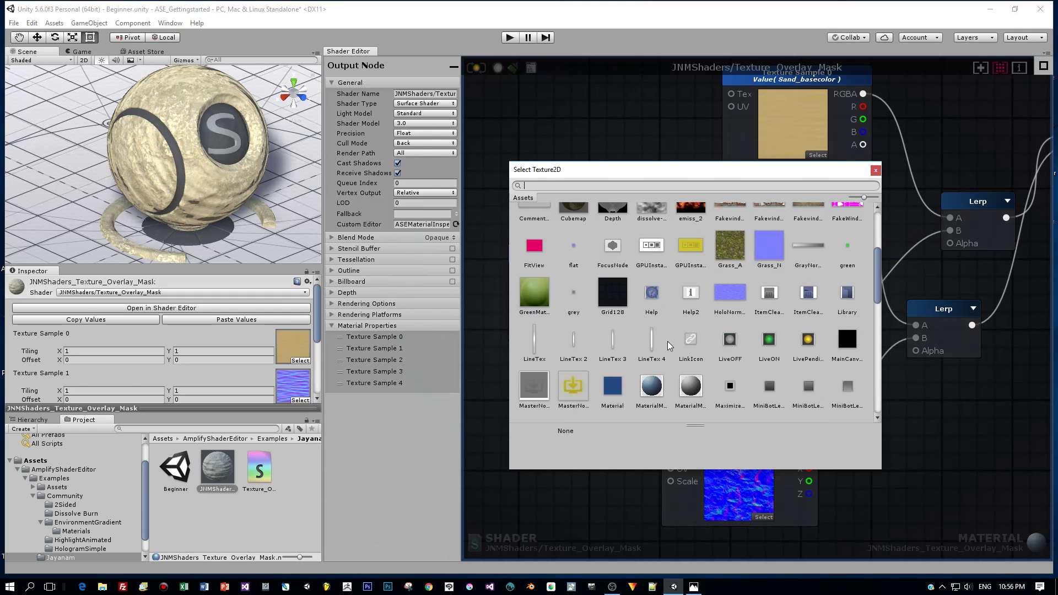
scroll(667, 342, "down", 2)
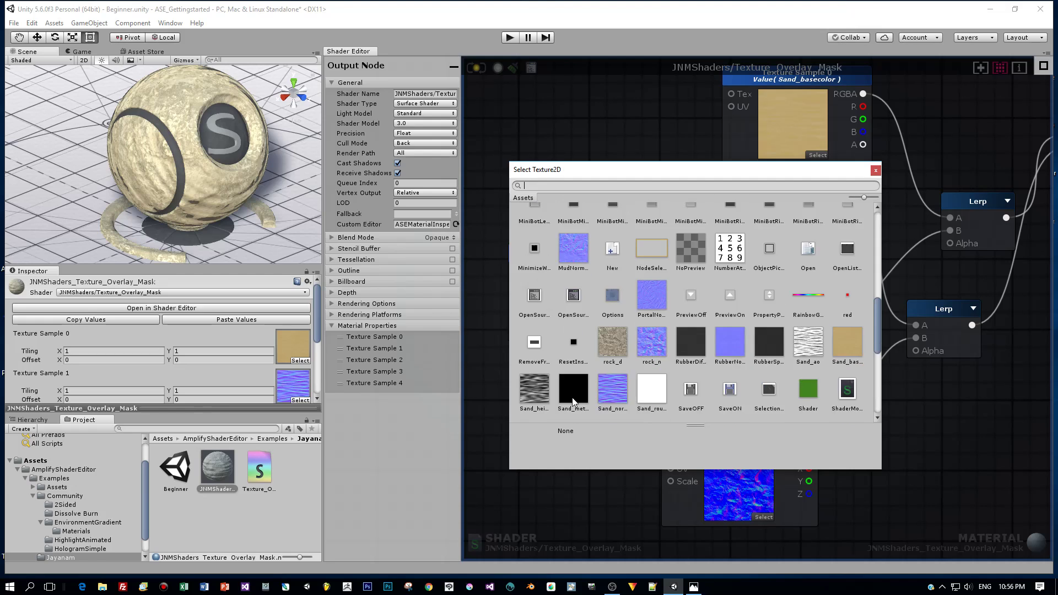
scroll(671, 394, "down", 3)
double_click(733, 386)
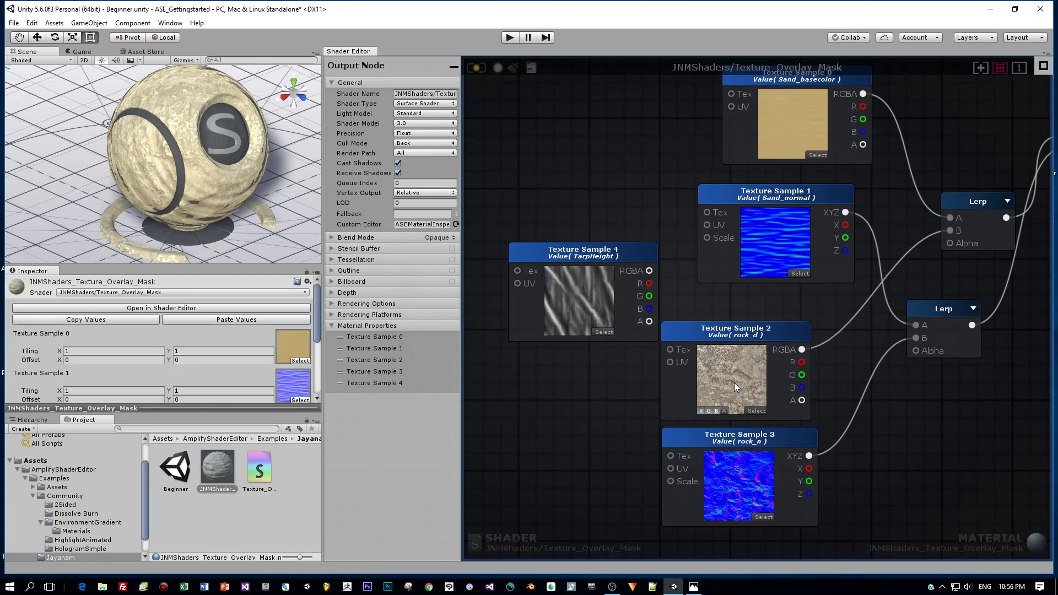
left_click_drag(573, 255, 548, 203)
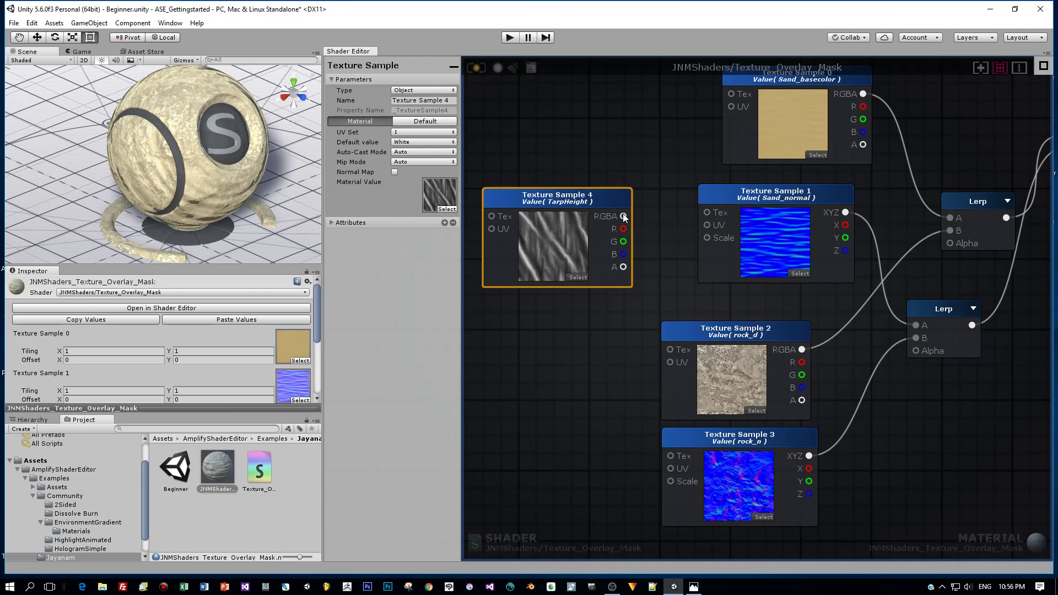
Wire TarpHeight into both Lerp Alpha inputs and recompile to see streaked sand and rock
left_click_drag(624, 217, 915, 348)
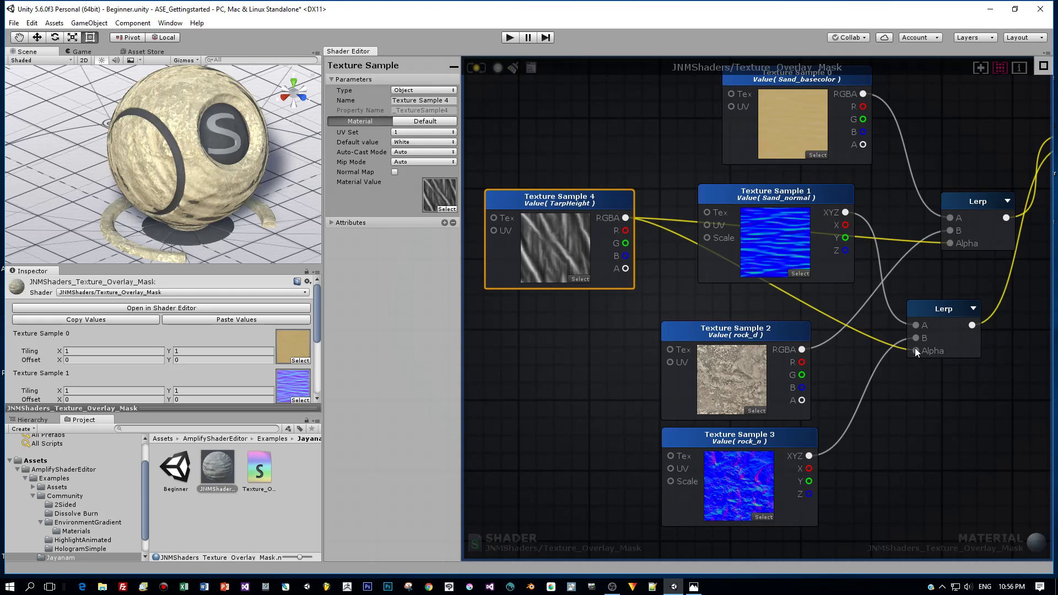
scroll(750, 322, "down", 2)
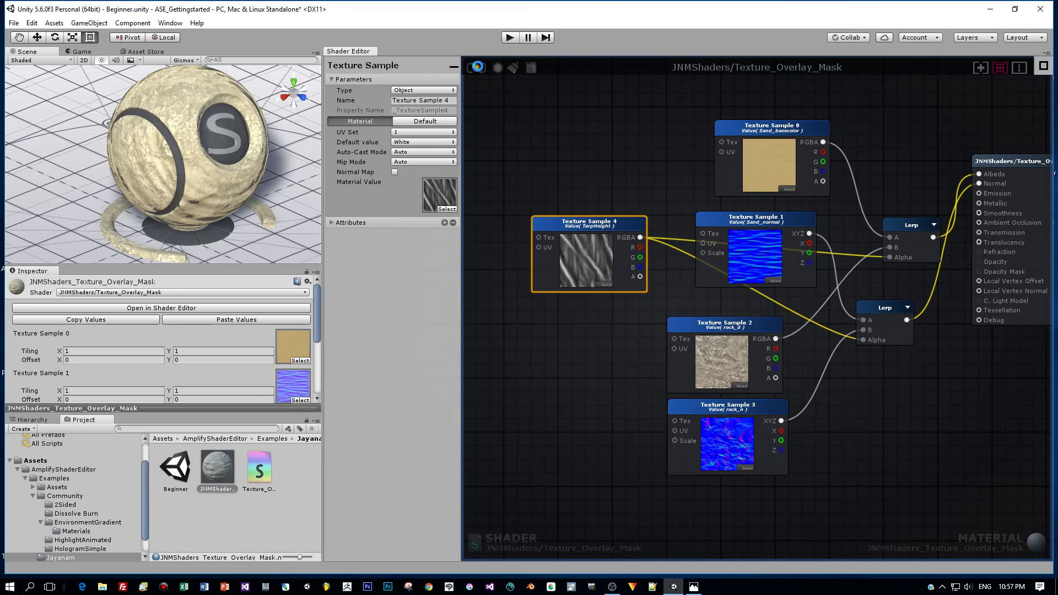
left_click(478, 67)
left_click_drag(197, 123, 164, 192, "alt")
mouse_move(164, 191)
right_mouse_down("alt")
mouse_move(332, 167)
mouse_move(169, 174)
right_mouse_up("alt")
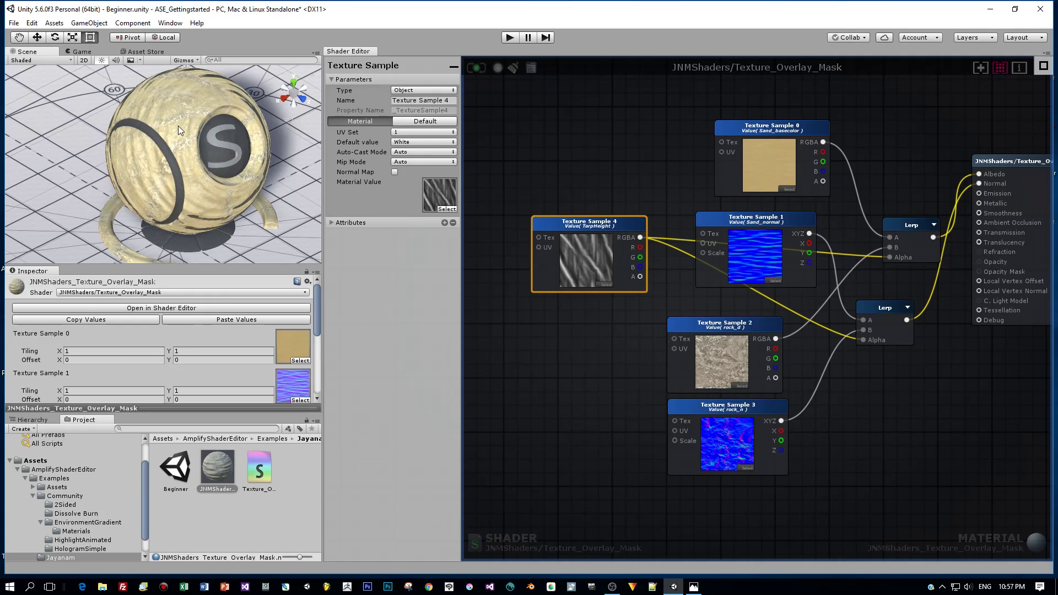
left_click(561, 349)
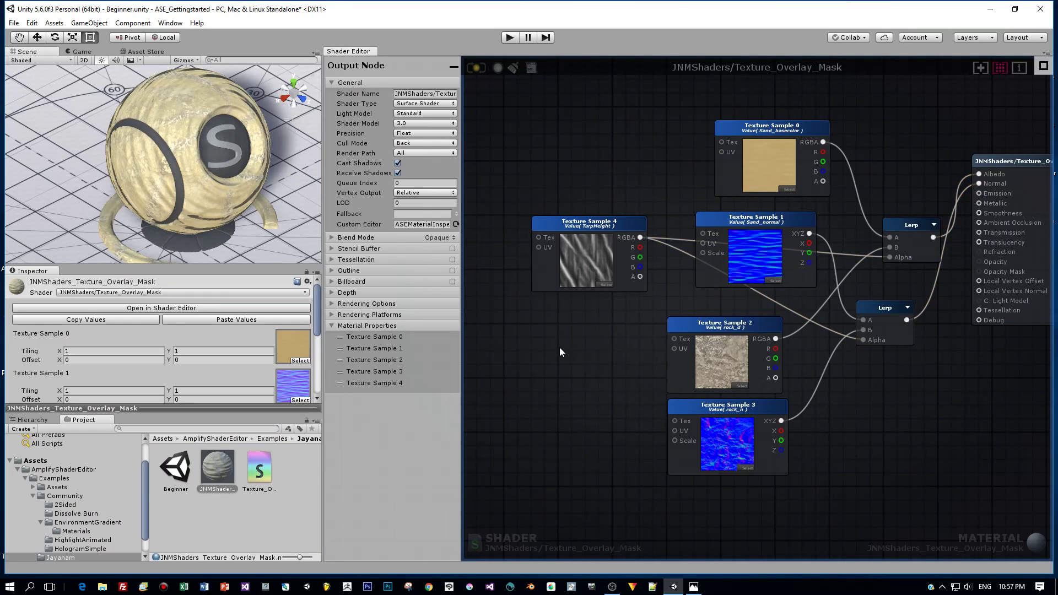
Add a Float node named AlphaMask with Max 1 and a default of about 0.5
left_click(552, 346)
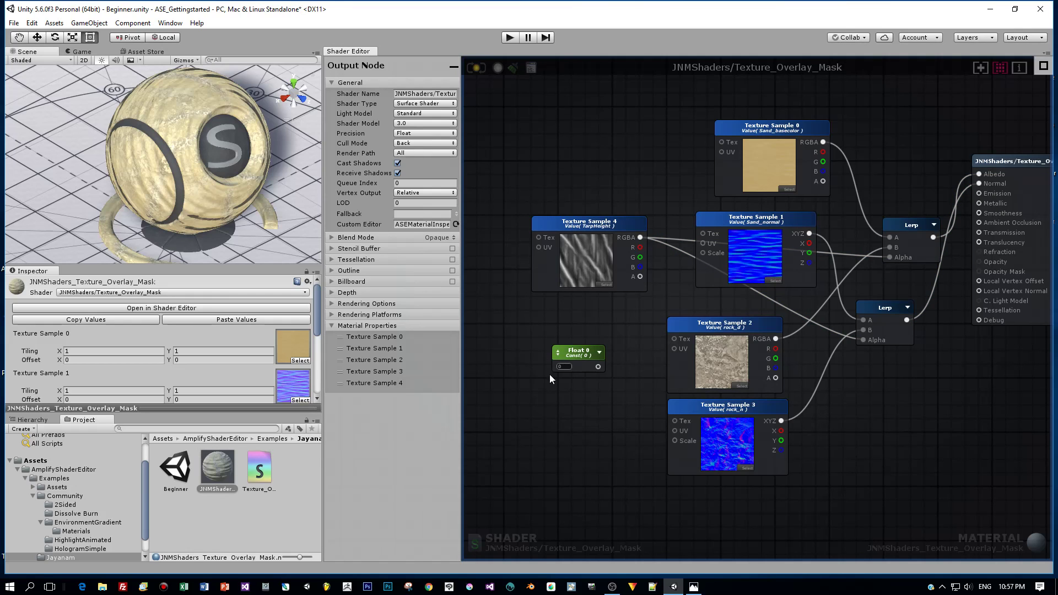
scroll(559, 376, "up", 2)
left_click_drag(563, 345, 544, 320)
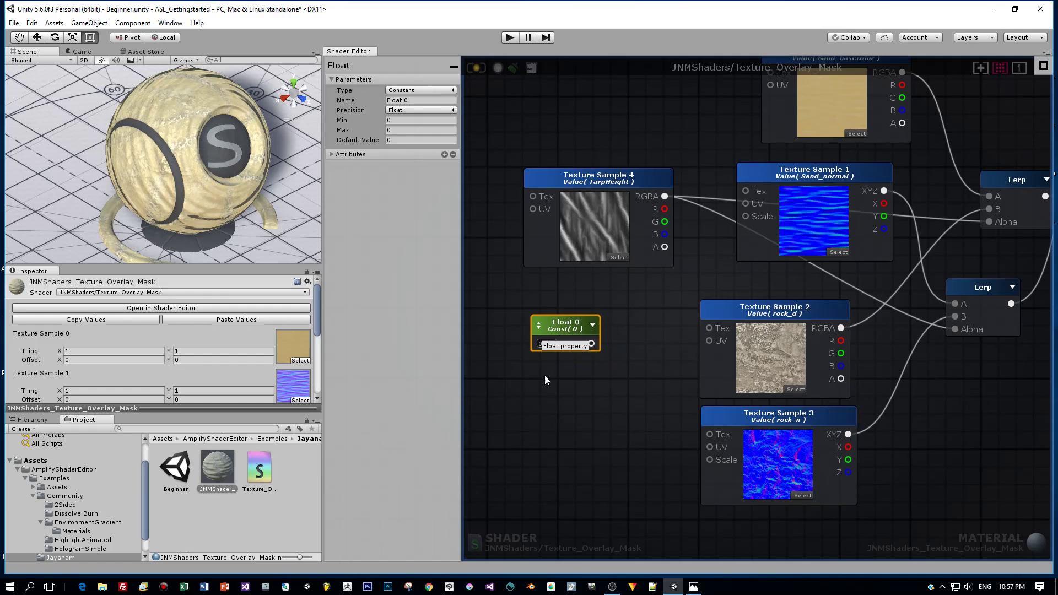
left_click(425, 100)
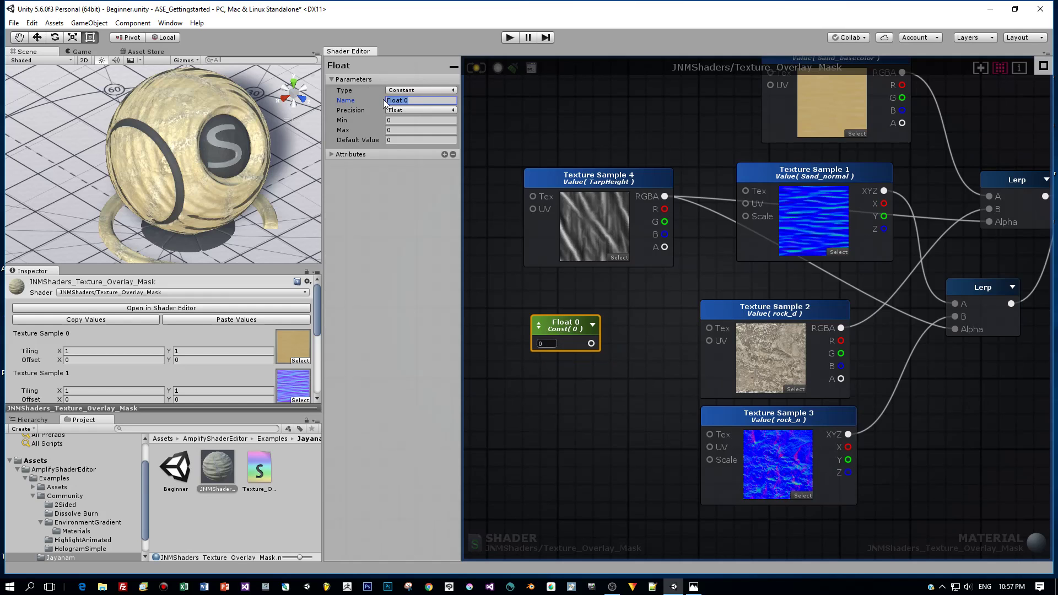
type("AlphaOverlay")
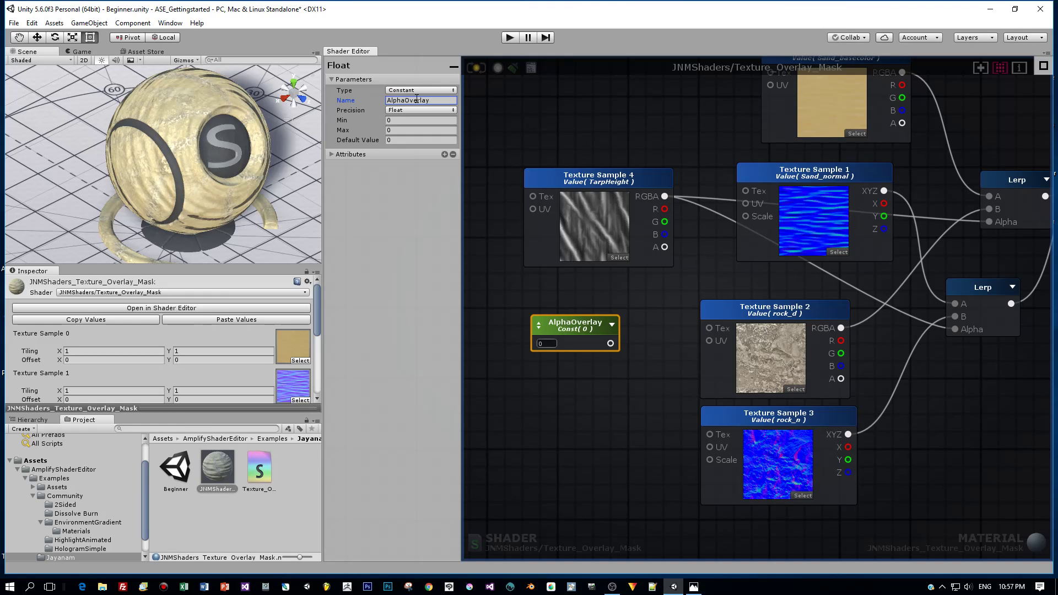
left_click_drag(409, 100, 451, 99)
type("Mask")
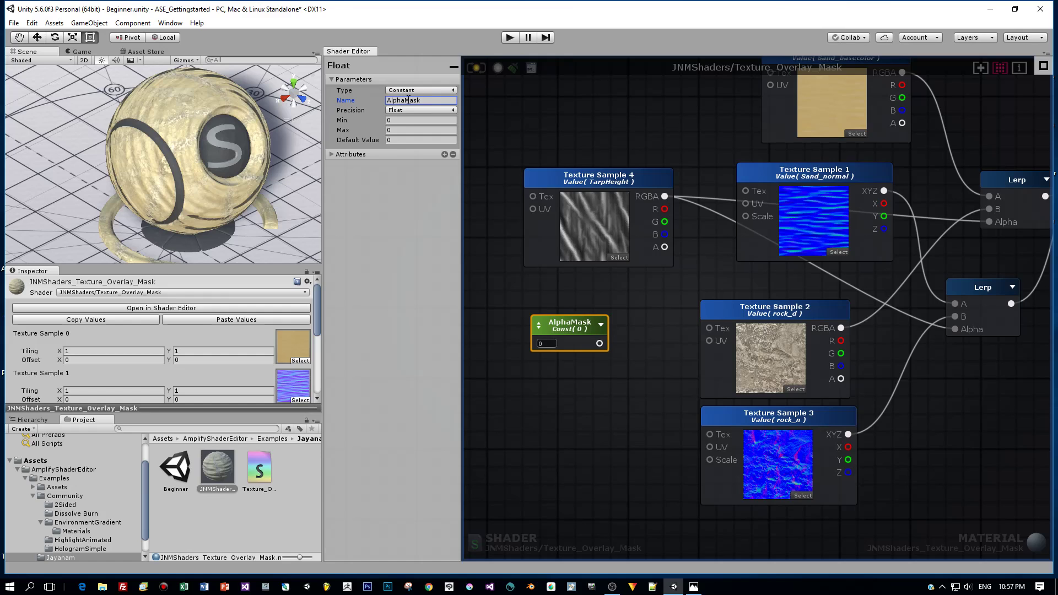
left_click(433, 131)
type("1")
key("Tab")
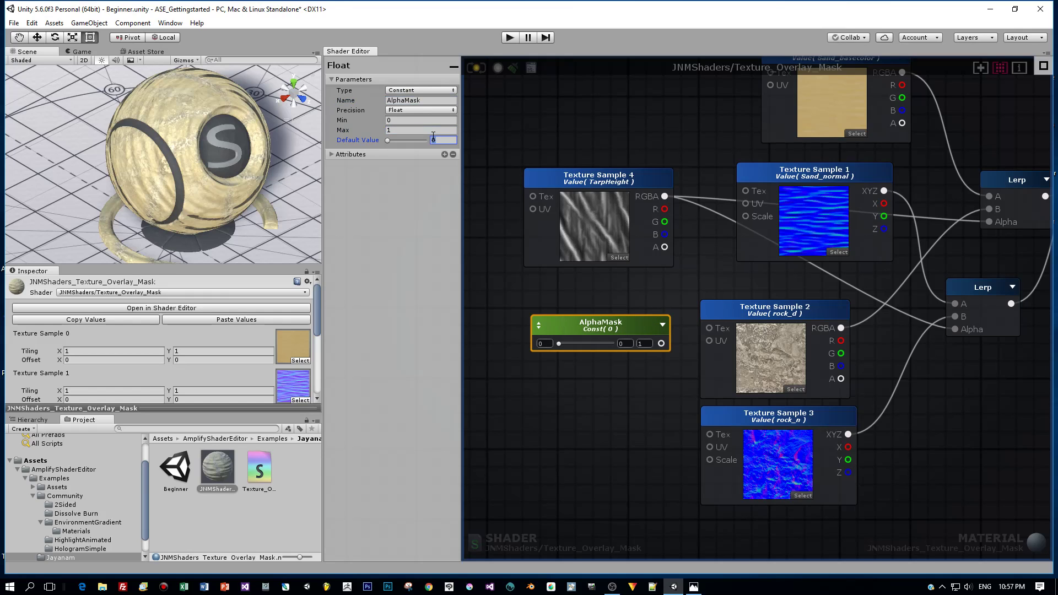
Nudge the AlphaMask node and move Texture Samples 2 and 3 down to make room
left_click_drag(560, 322, 579, 346)
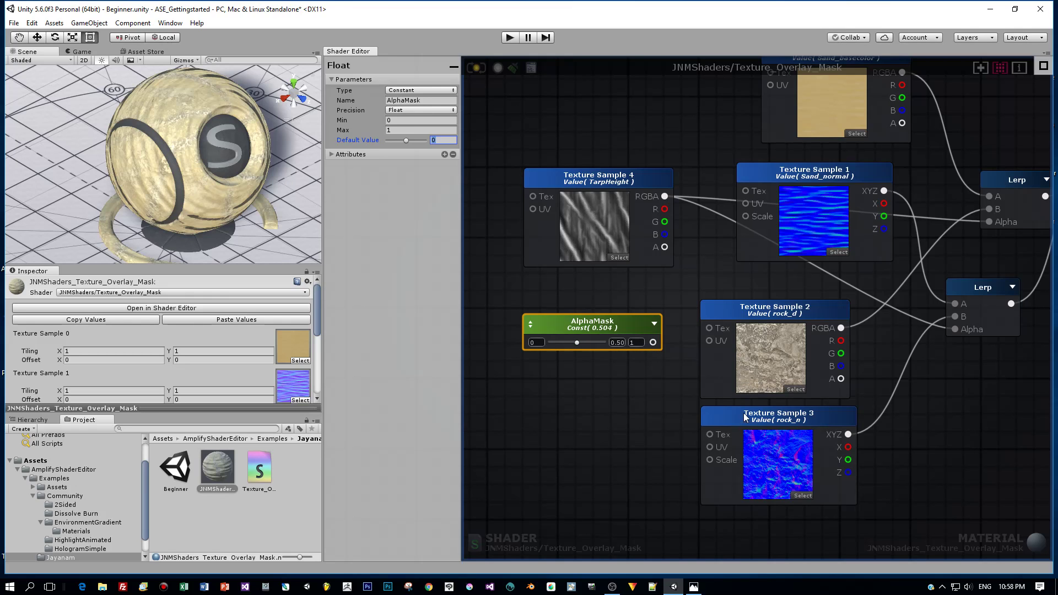
left_click_drag(745, 418, 751, 460)
left_click_drag(726, 311, 733, 355)
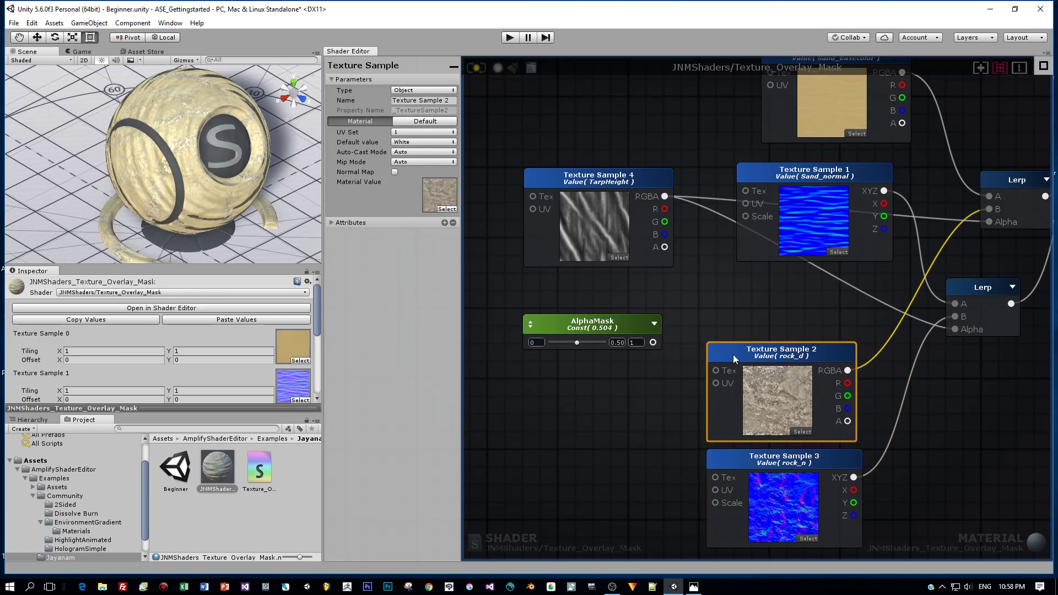
Add a Multiply node taking TarpHeight on input A and AlphaMask on input B
key("m")
left_click(713, 296)
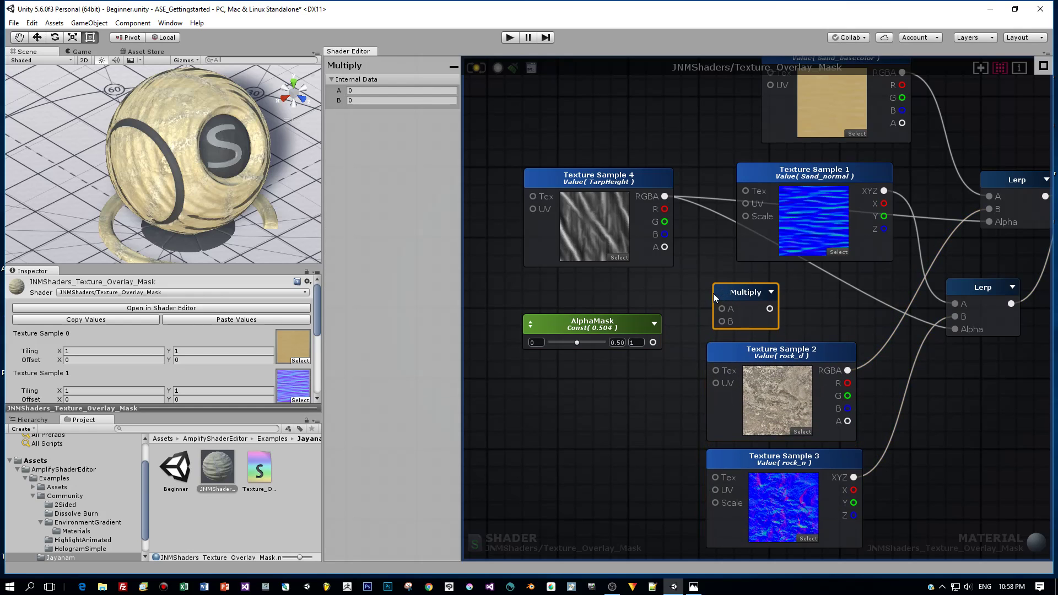
left_click_drag(989, 222, 966, 220)
left_click_drag(745, 204, 720, 304)
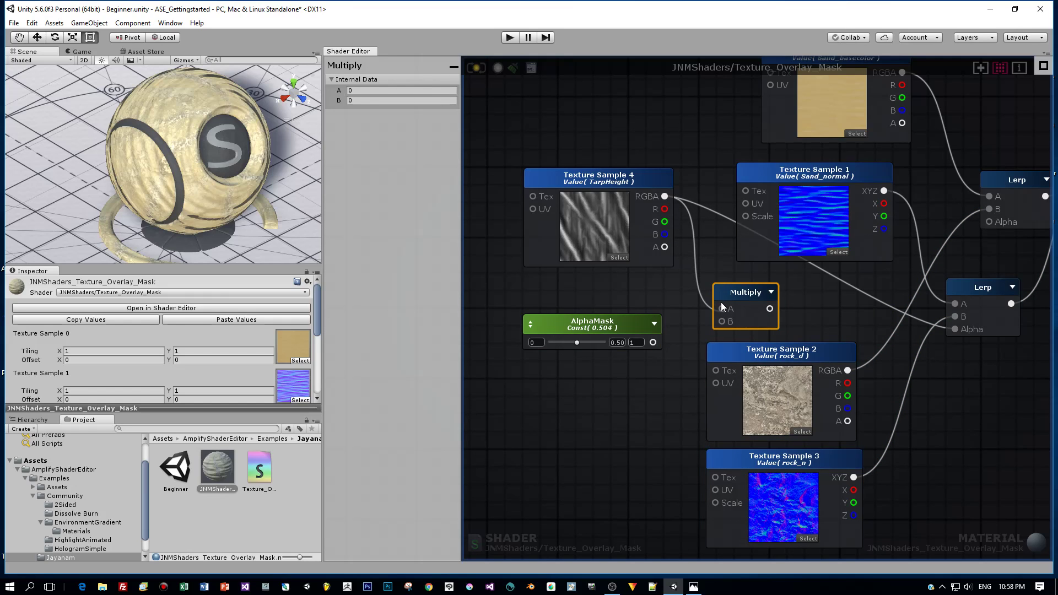
left_click_drag(955, 329, 714, 226)
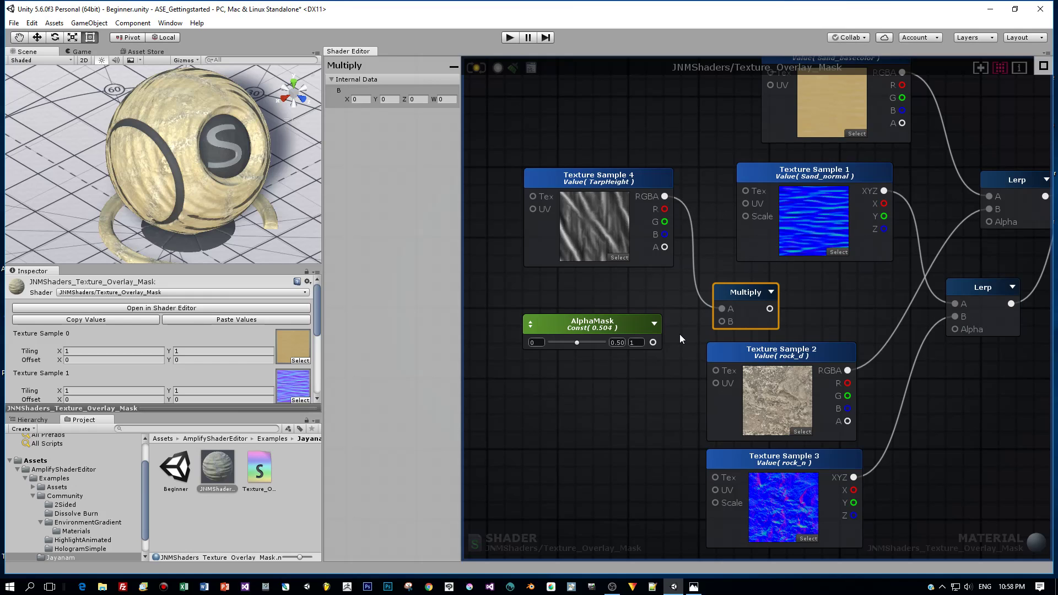
left_click_drag(652, 342, 721, 321)
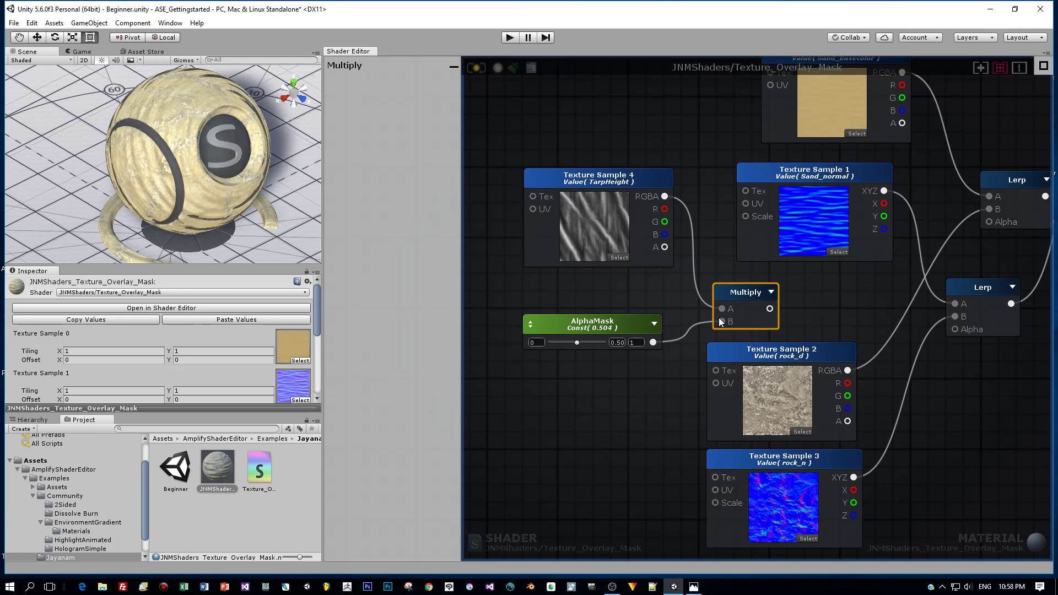
Feed the Multiply output into both Lerp Alpha inputs and update the shader
left_click_drag(770, 308, 989, 221)
left_click_drag(770, 310, 955, 329)
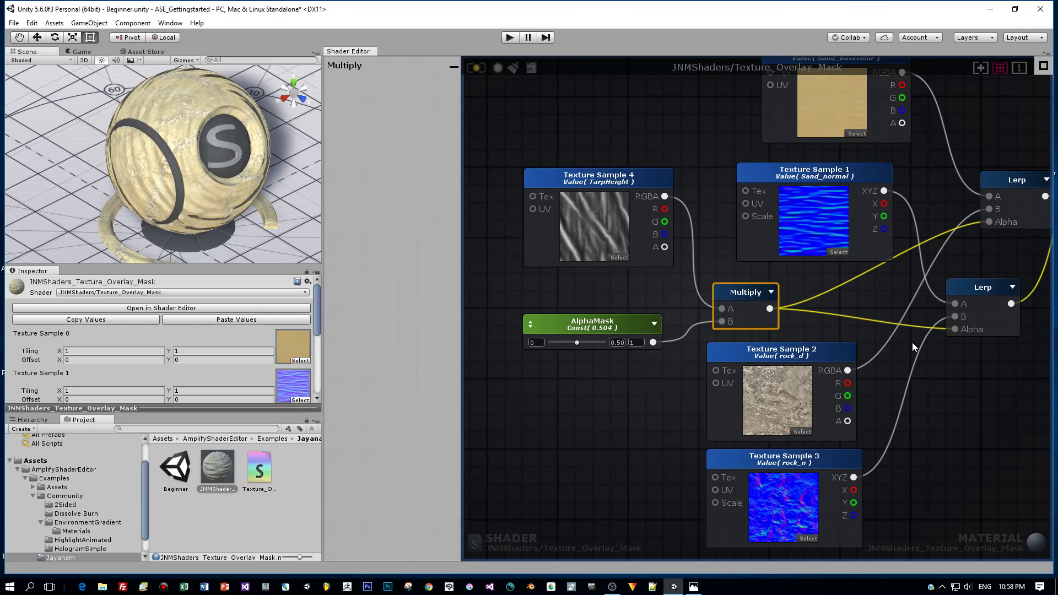
scroll(811, 340, "down", 3)
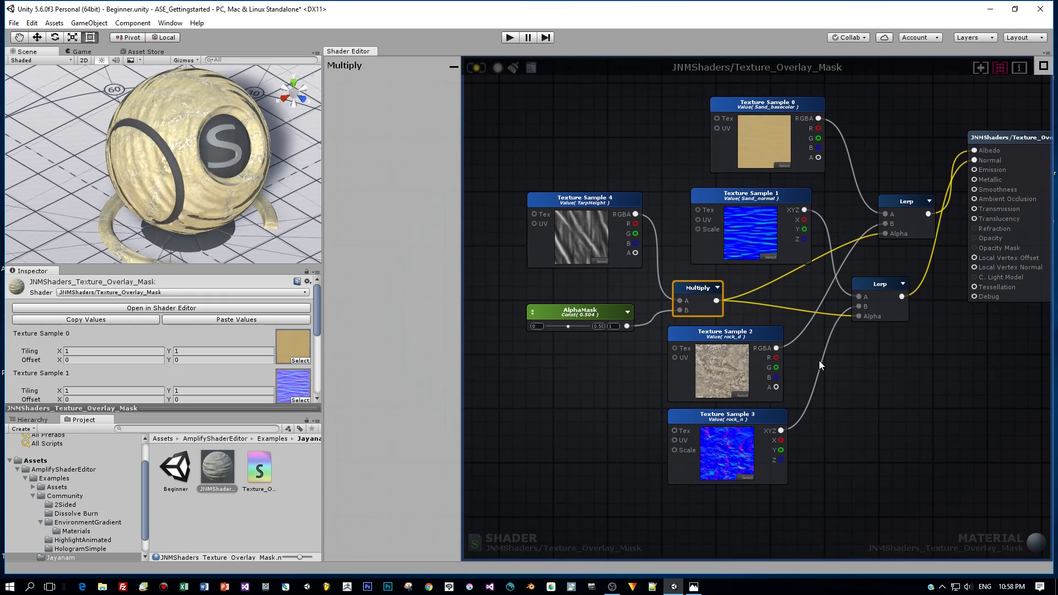
left_click(477, 67)
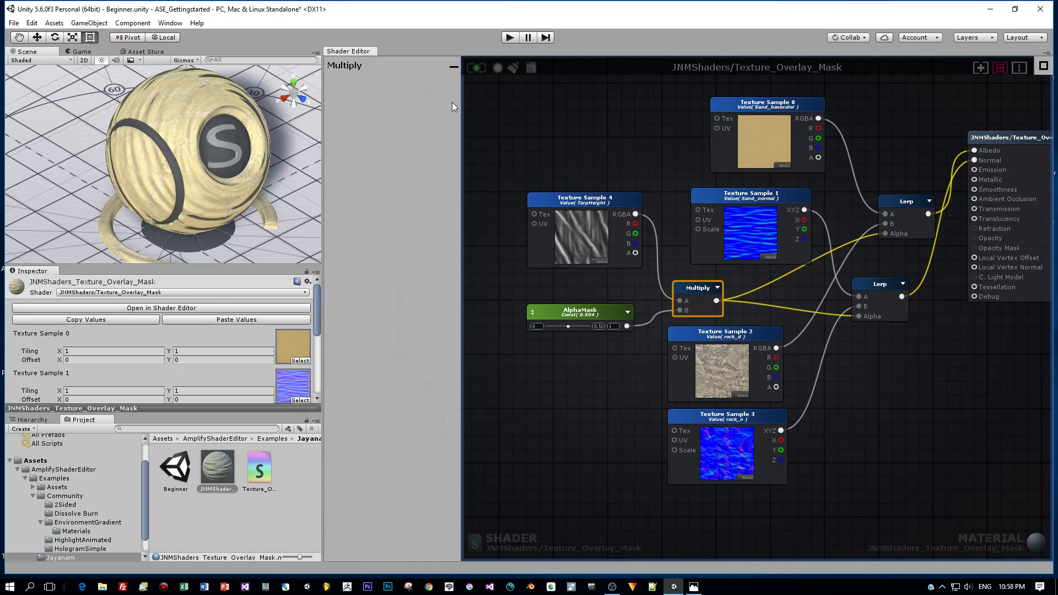
left_click(550, 313)
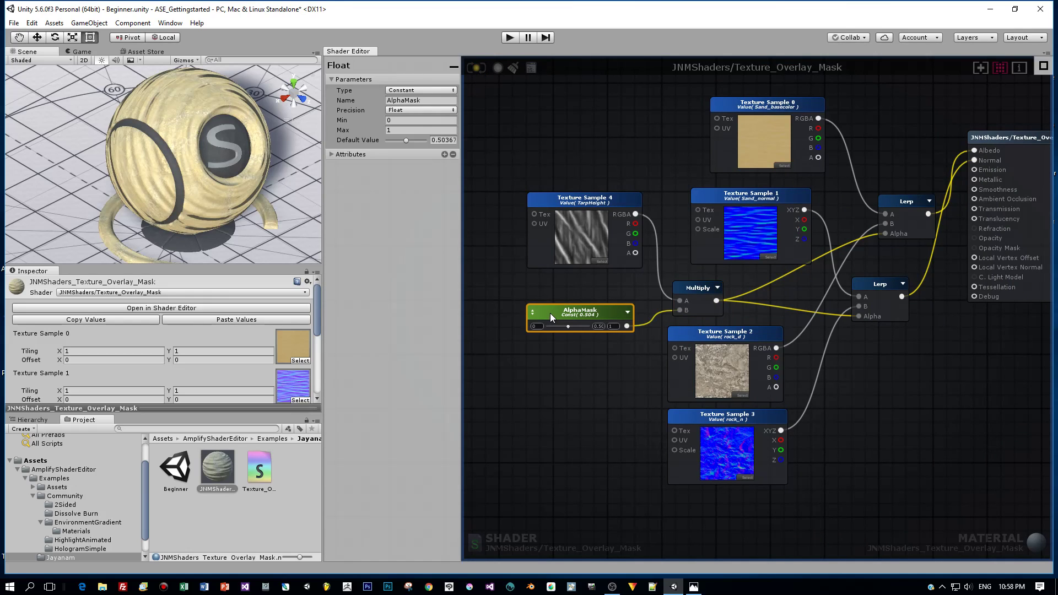
Change AlphaMask's Type to Property so it appears on the material
left_click(419, 91)
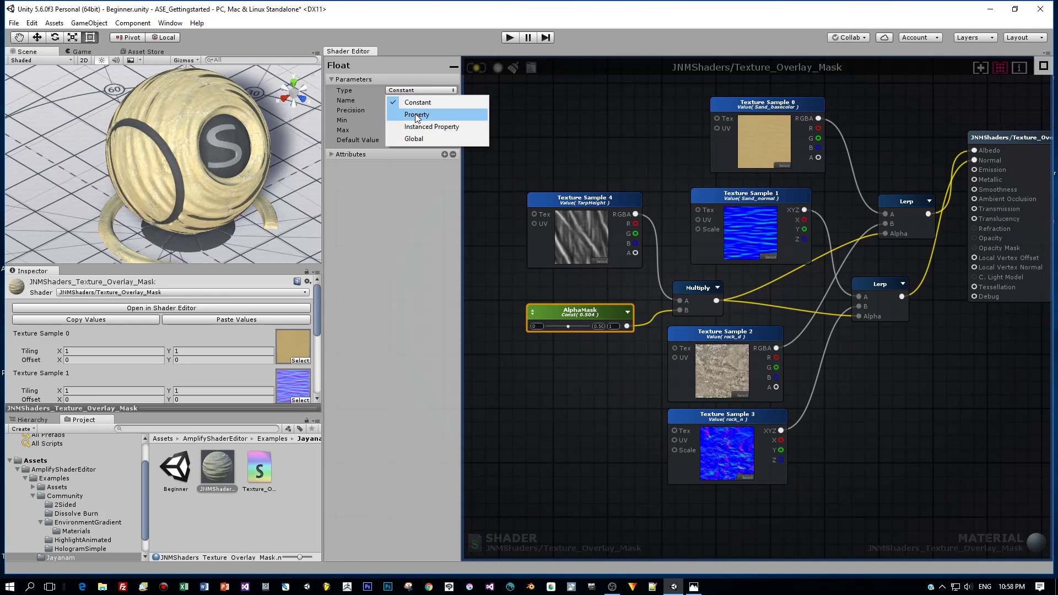
left_click(417, 116)
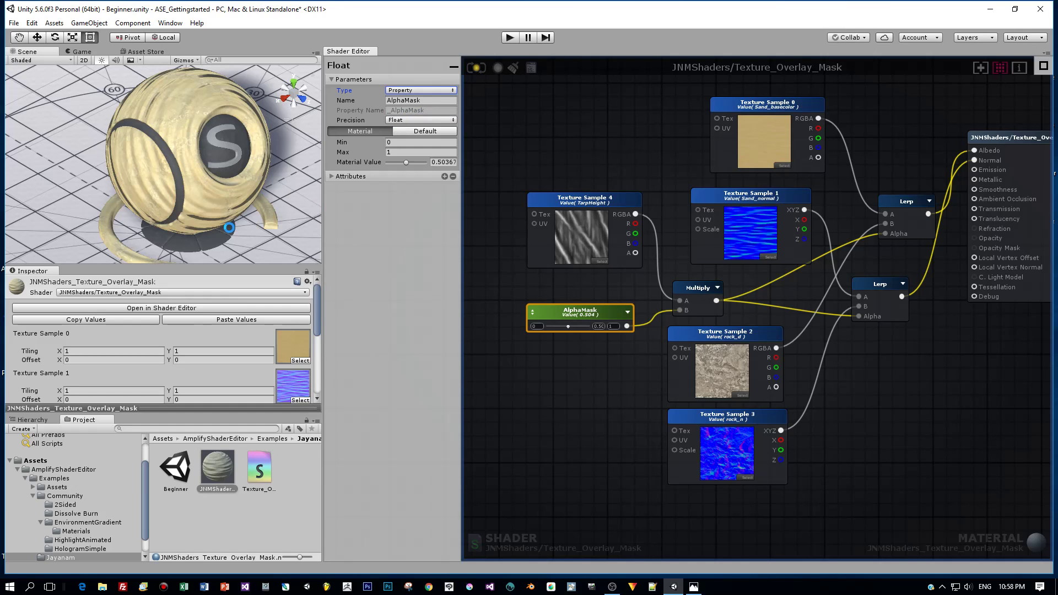
left_click(229, 227)
Slide the material's AlphaMask between 0 and 1 to test the blend, leaving it at 1
scroll(212, 363, "down", 6)
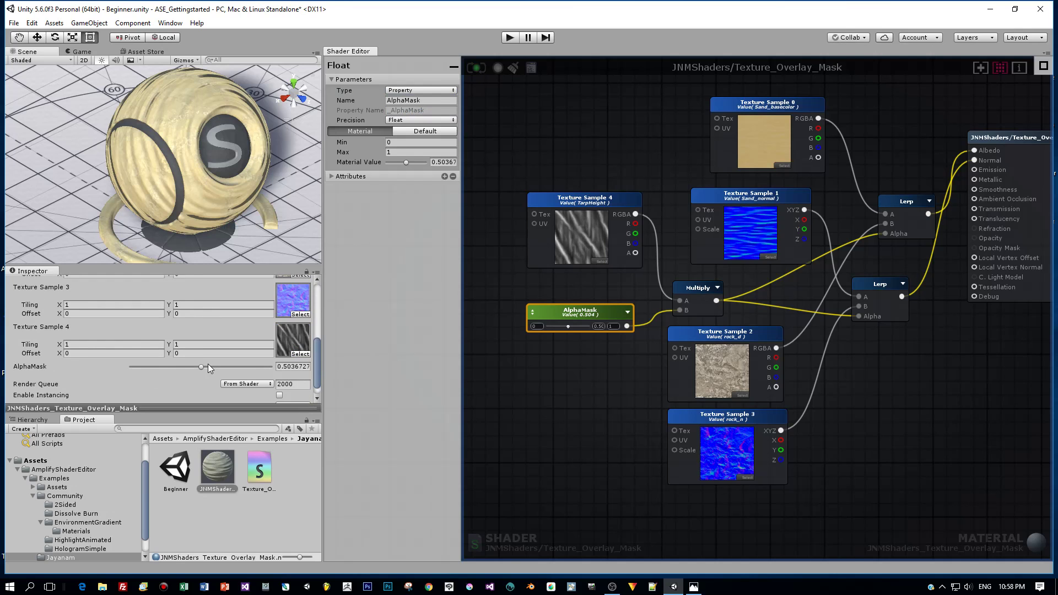
left_click_drag(201, 367, 295, 367)
scroll(219, 230, "up", 4)
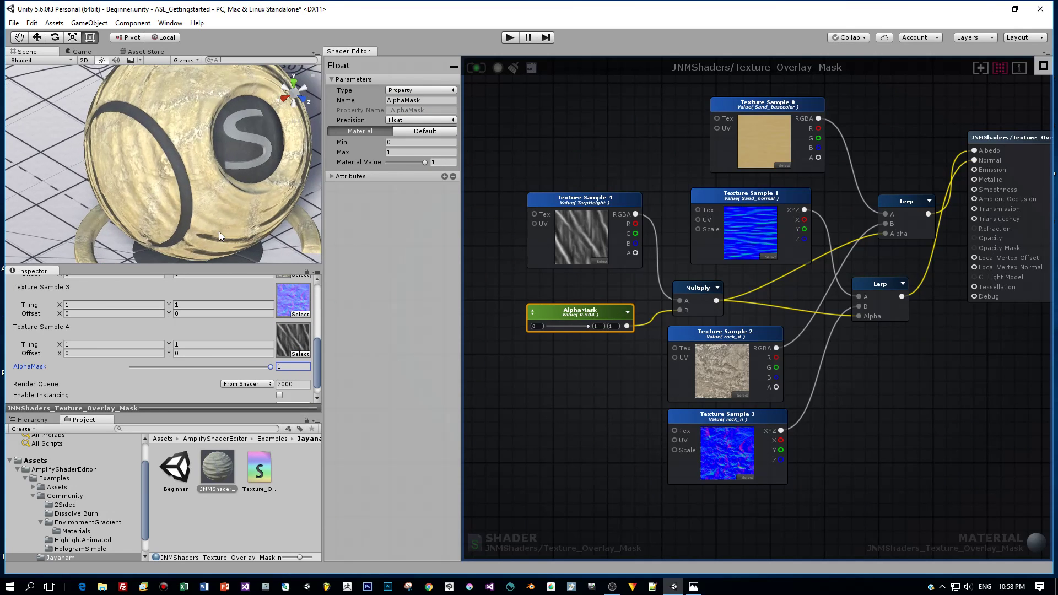
left_click_drag(270, 366, 120, 362)
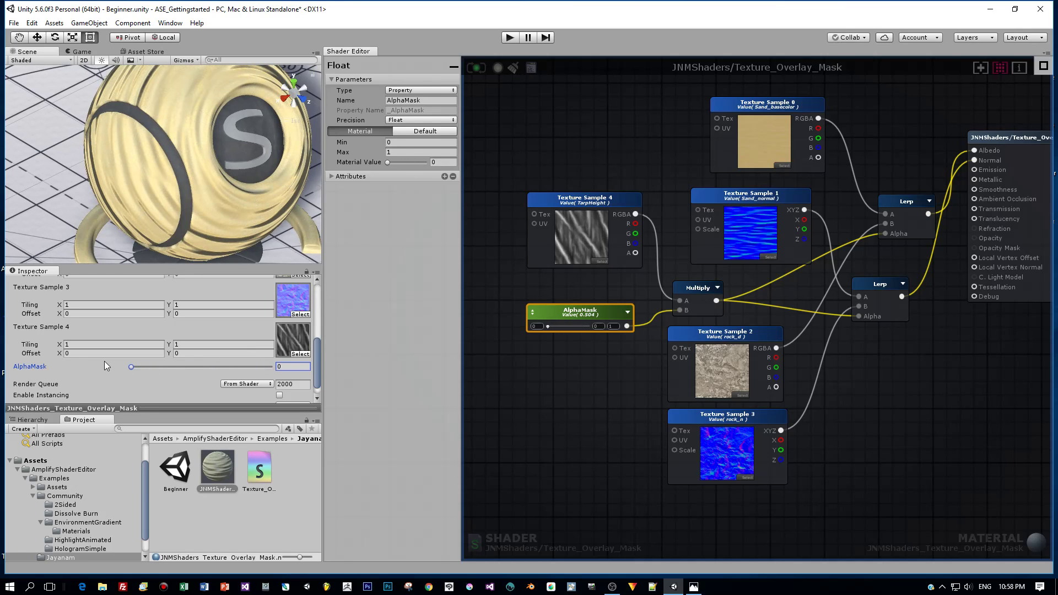
left_click_drag(104, 362, 273, 365)
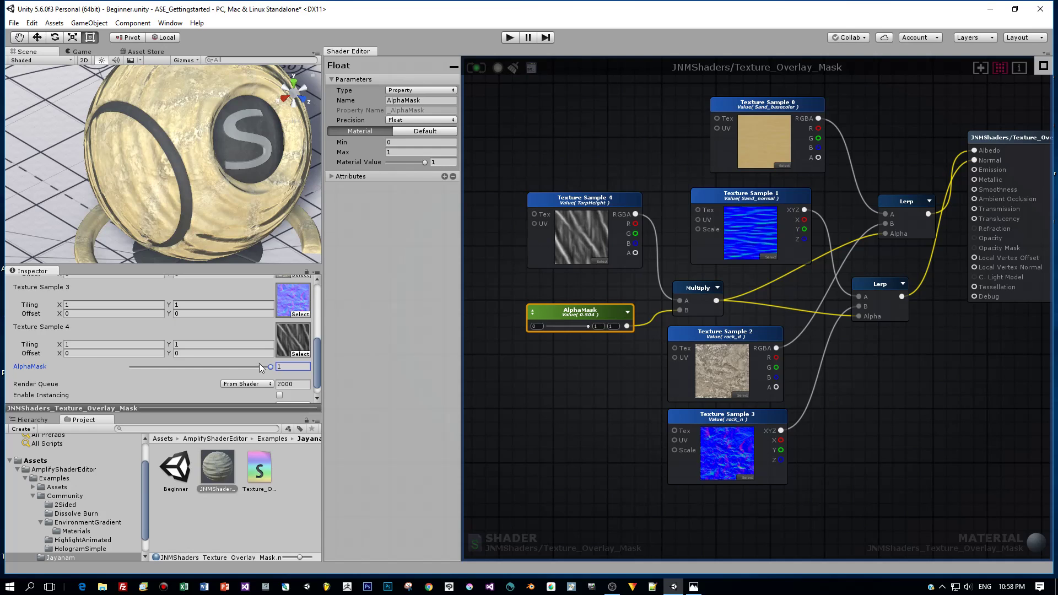
left_click(301, 353)
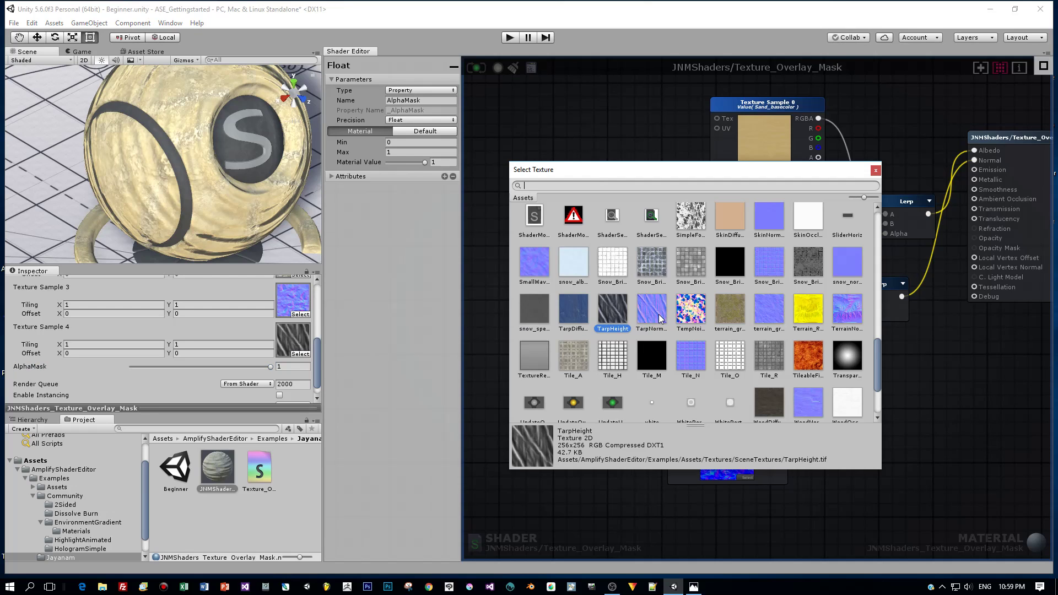
Assign SimpleFoam as the mask texture and lower AlphaMask to about 0.55
scroll(659, 314, "up", 3)
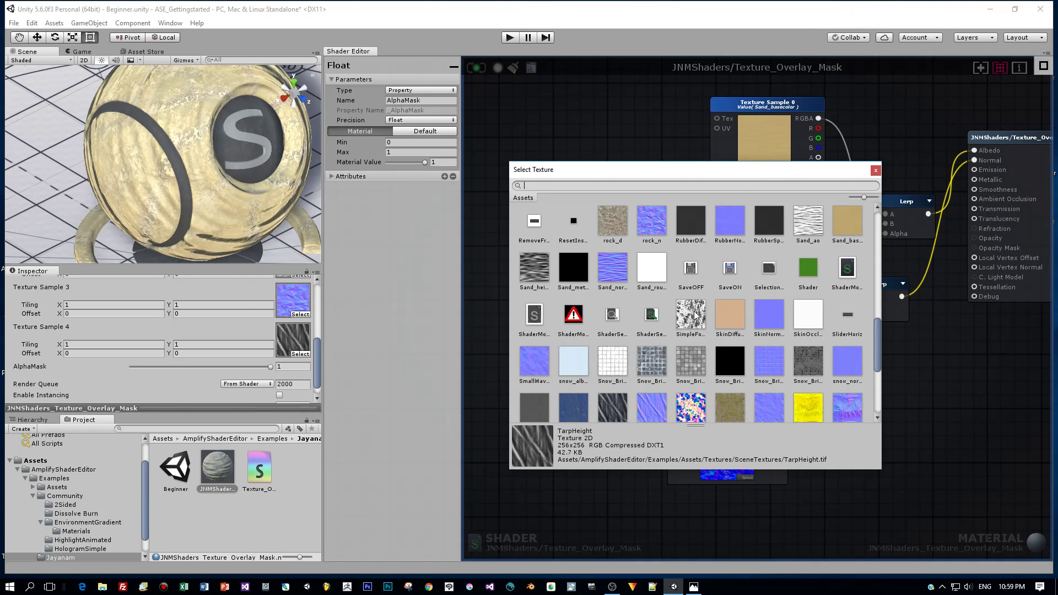
double_click(695, 315)
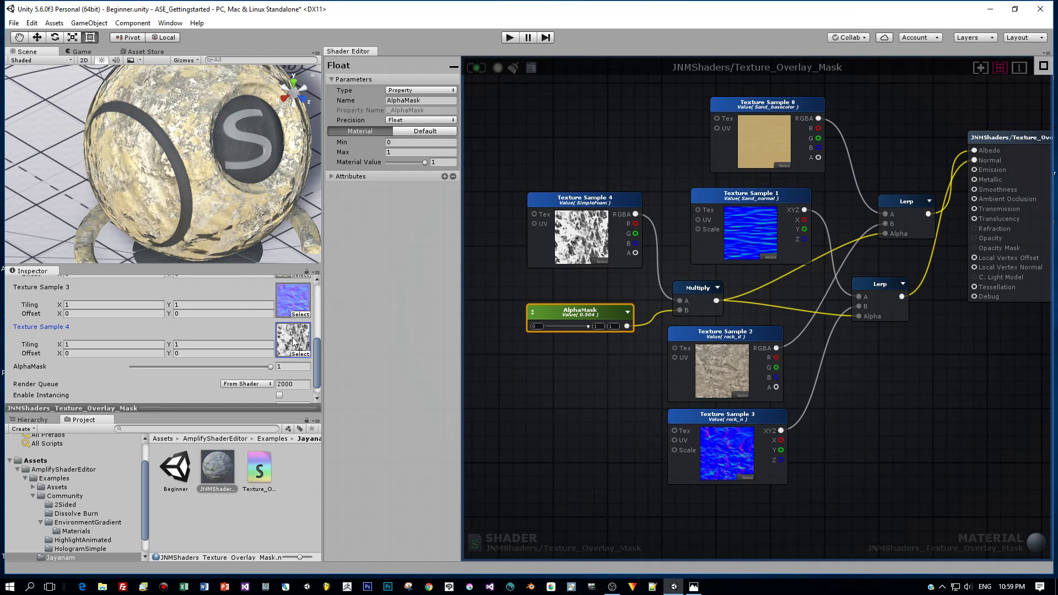
mouse_move(270, 366)
left_mouse_down()
mouse_move(216, 366)
mouse_move(291, 365)
mouse_move(151, 355)
mouse_move(257, 360)
left_mouse_up()
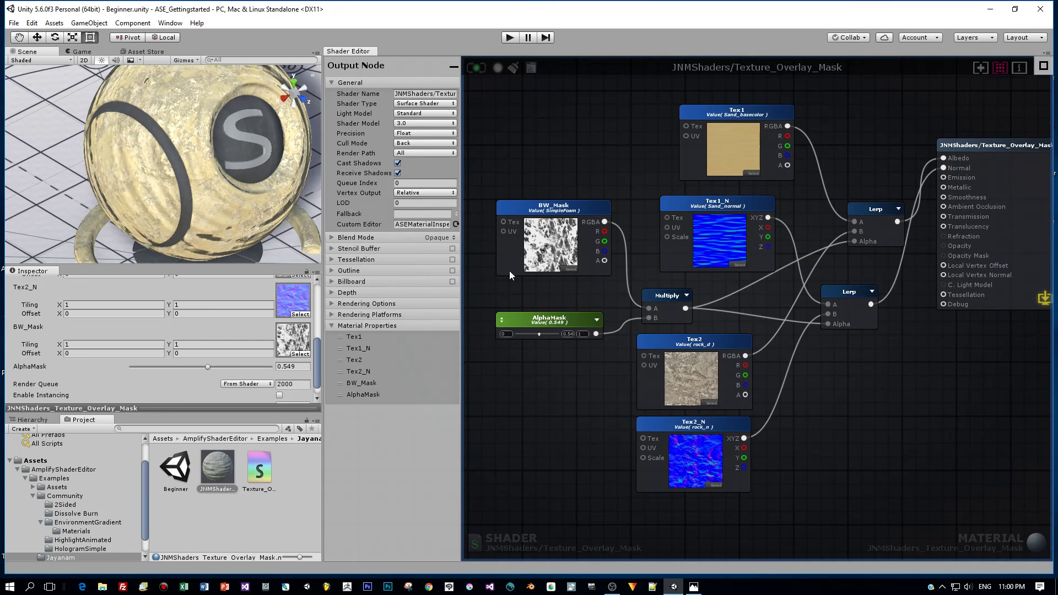
Set AlphaMask's Max to 20 and push the material value to about 2.84
left_click(522, 321)
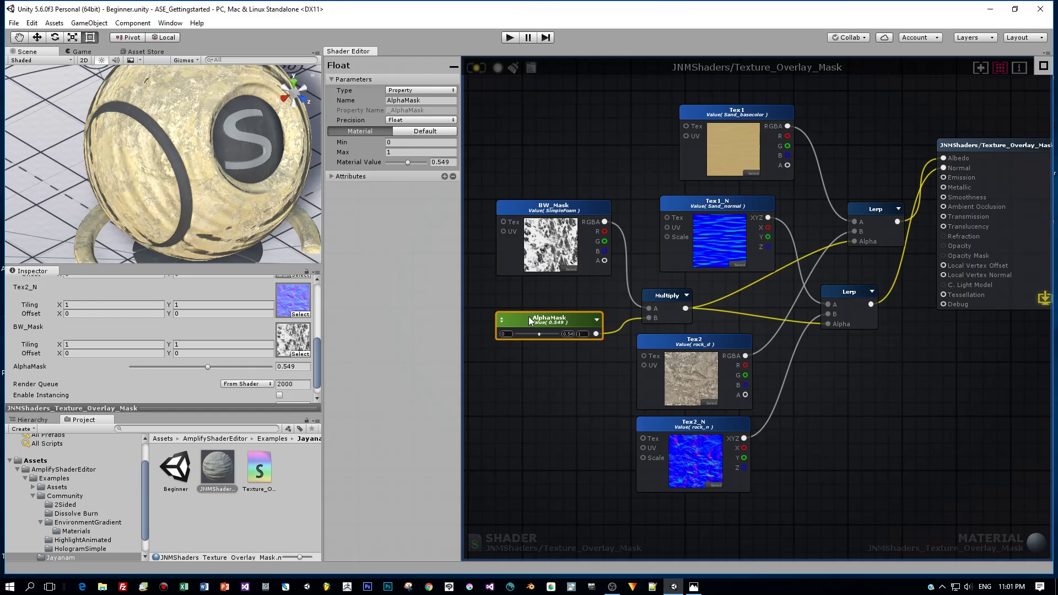
left_click(402, 152)
type("20")
left_click_drag(134, 367, 150, 368)
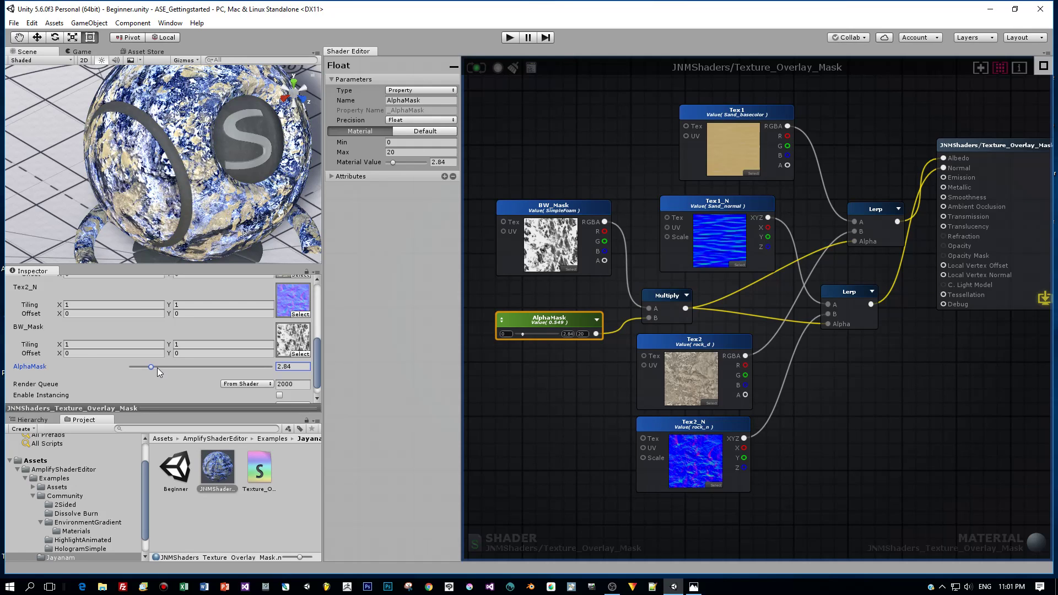
Try the Tile_H grid as the BW_Mask texture and fine-tune AlphaMask
left_click(298, 341)
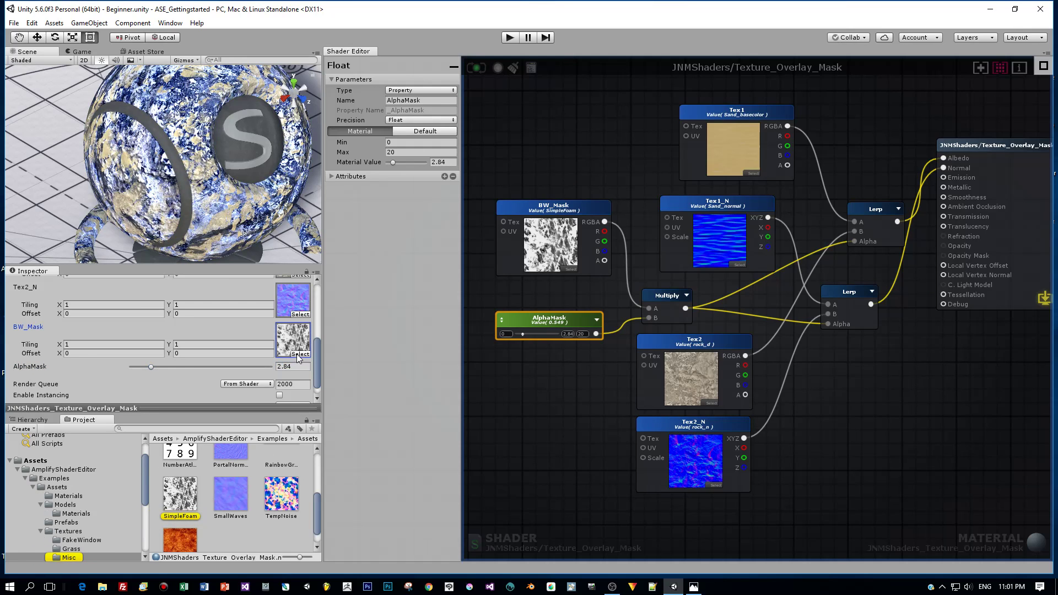
left_click(299, 354)
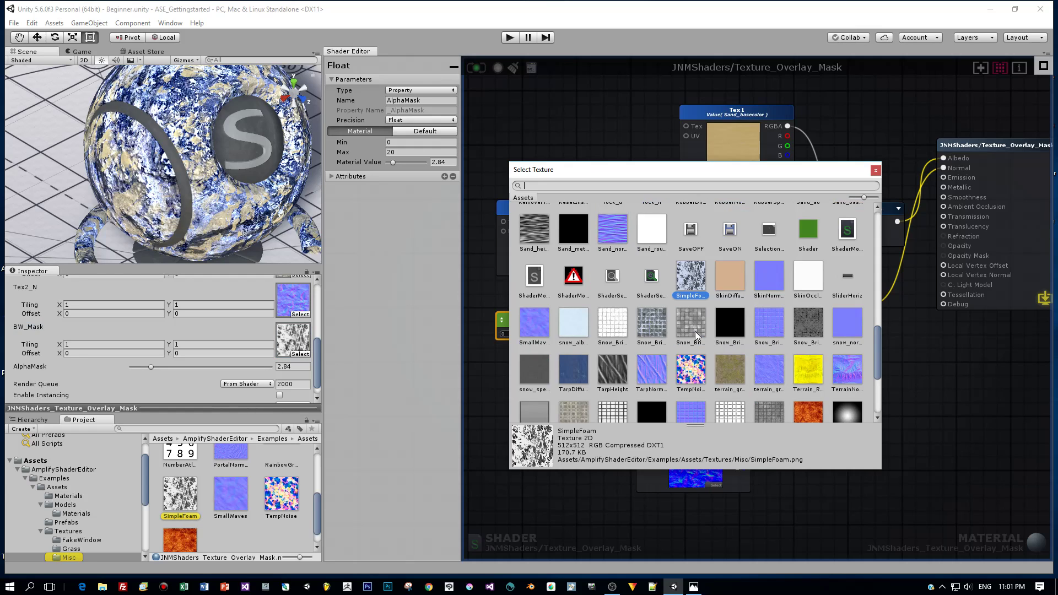
scroll(696, 331, "down", 2)
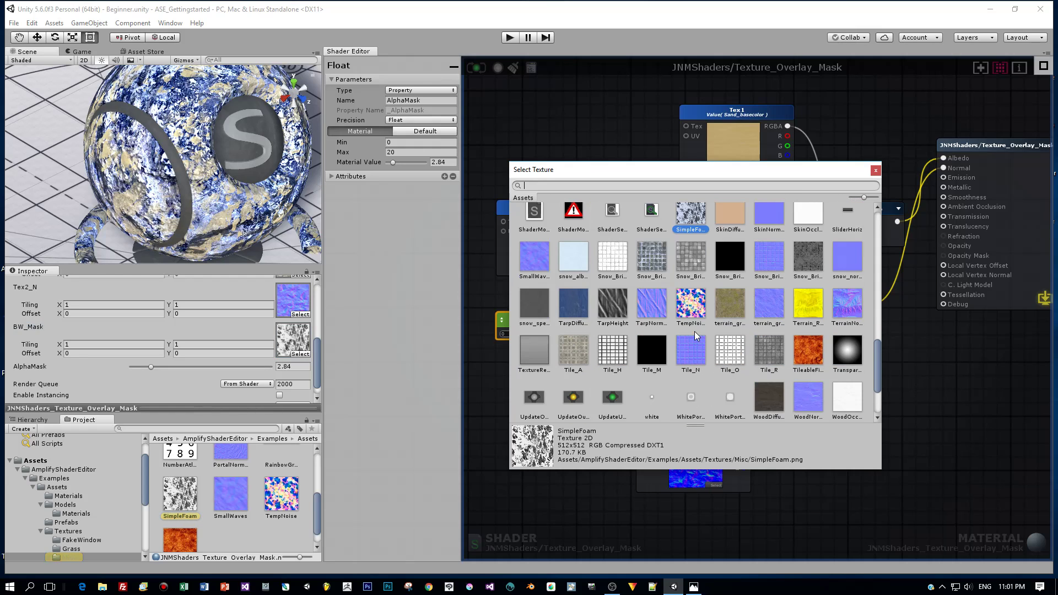
double_click(615, 356)
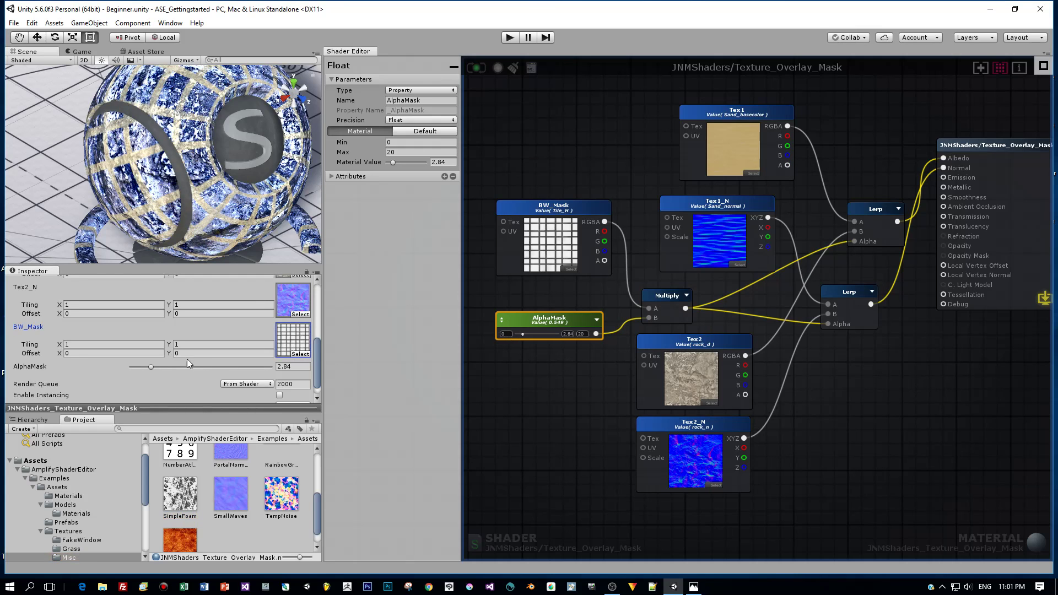
mouse_move(151, 369)
left_mouse_down()
mouse_move(166, 369)
mouse_move(152, 369)
left_mouse_up()
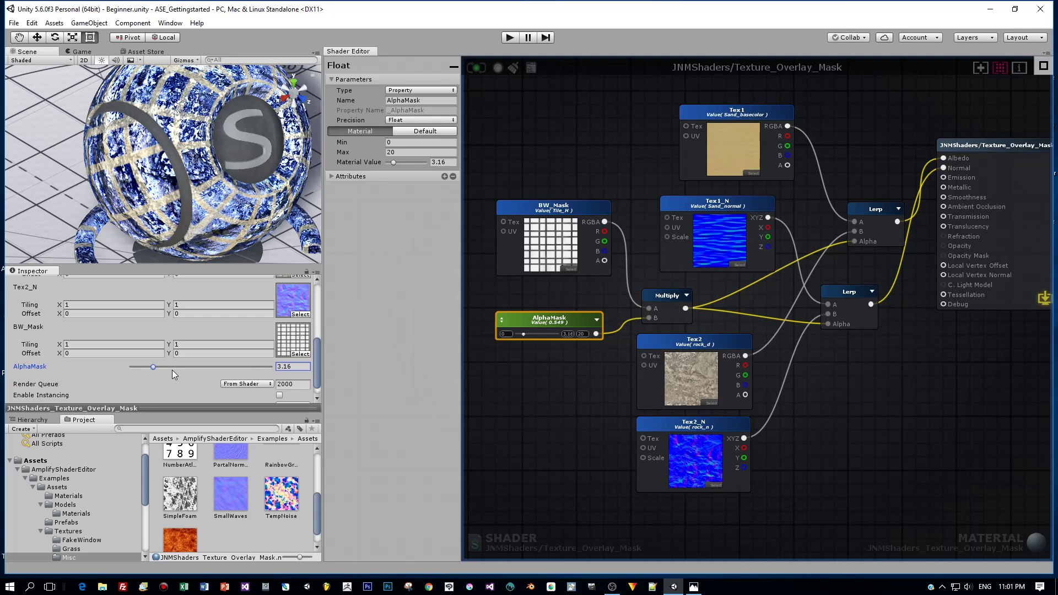
Switch BW_Mask to the Default-Particle radial gradient texture for a single rock patch
left_click(299, 355)
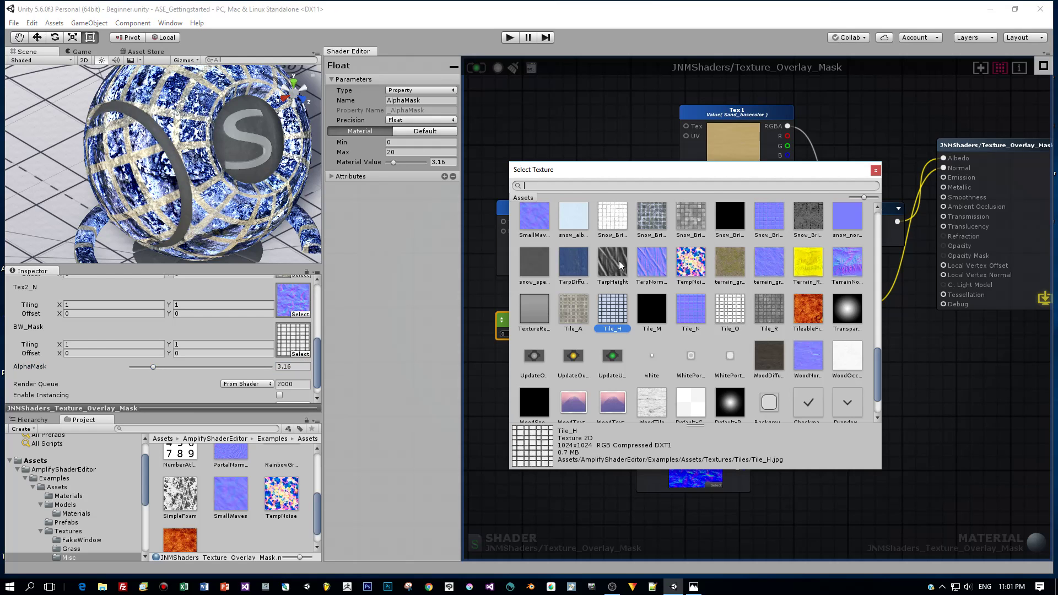
scroll(738, 319, "down", 1)
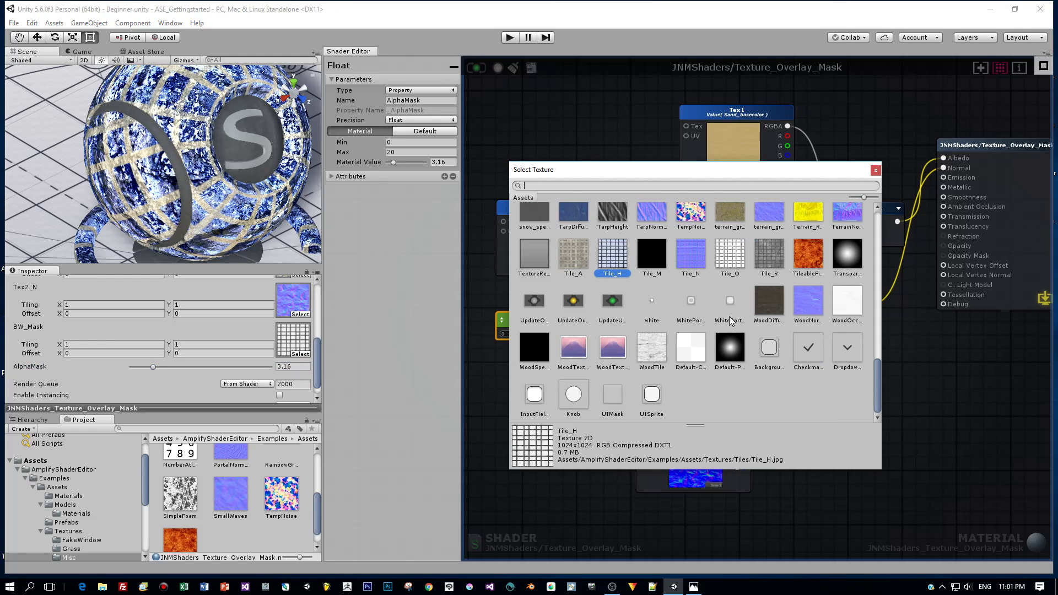
scroll(730, 320, "up", 2)
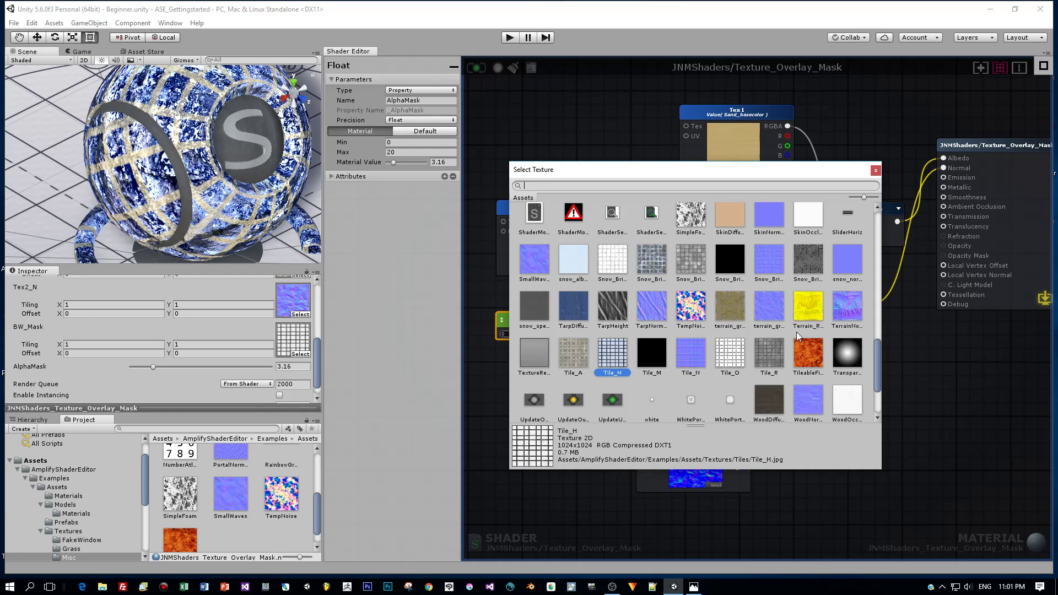
scroll(849, 352, "down", 1)
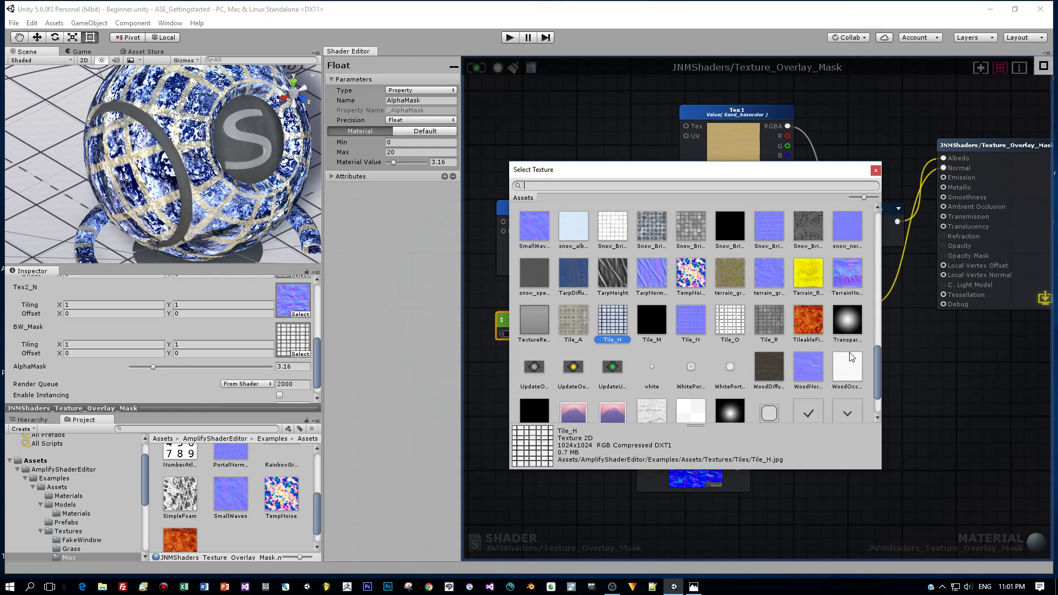
double_click(729, 408)
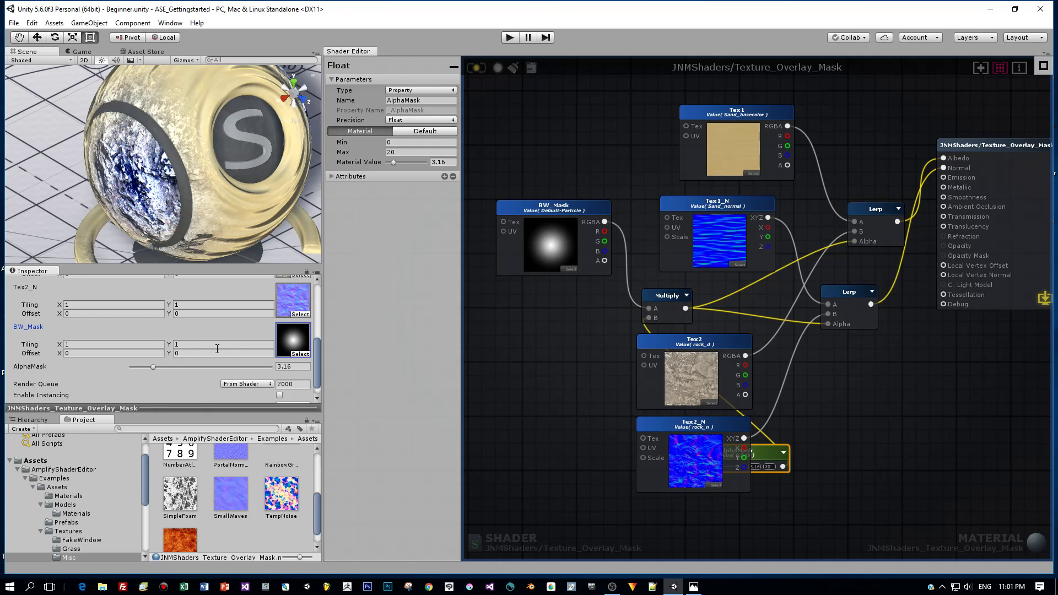
Set BW_Mask tiling to X 0.8 and Y 1.3, orbiting the scene to check the sphere
left_click(62, 346)
left_click_drag(60, 346, 66, 347)
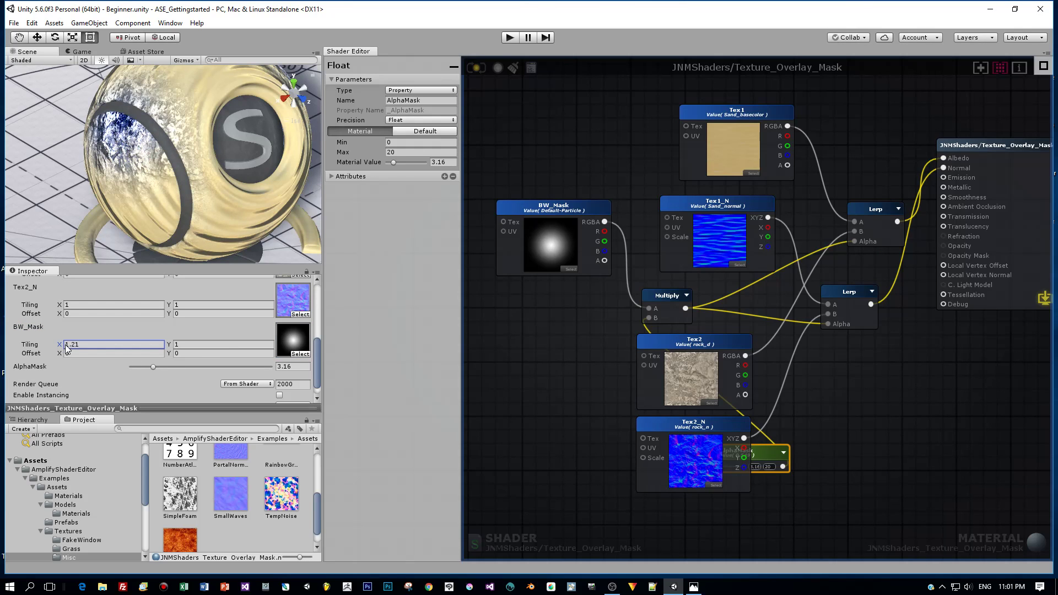
left_click_drag(168, 346, 178, 347)
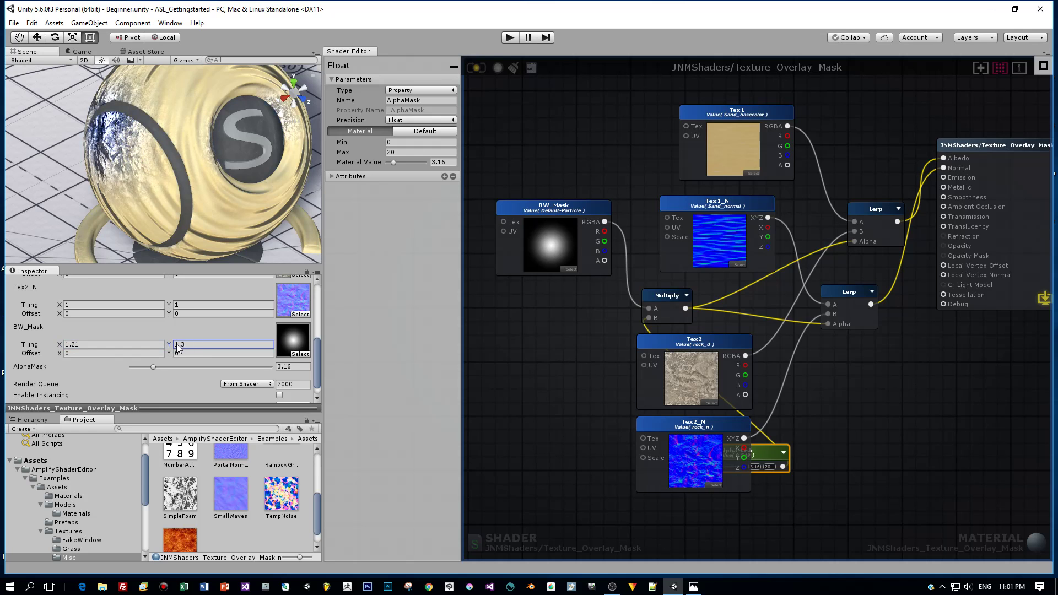
left_click_drag(171, 193, 197, 197, "alt")
left_click_drag(65, 346, 48, 345)
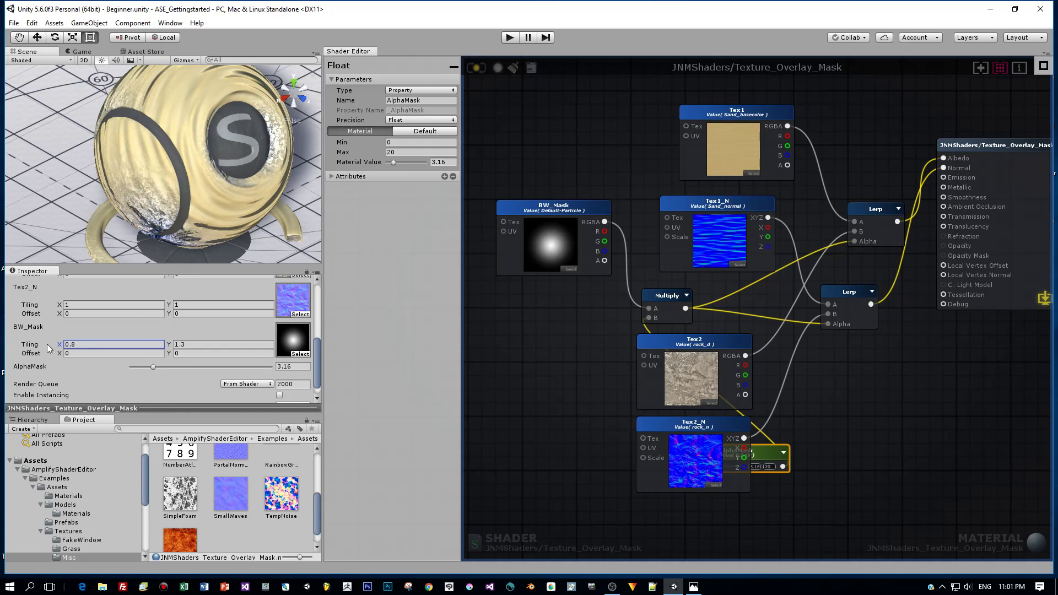